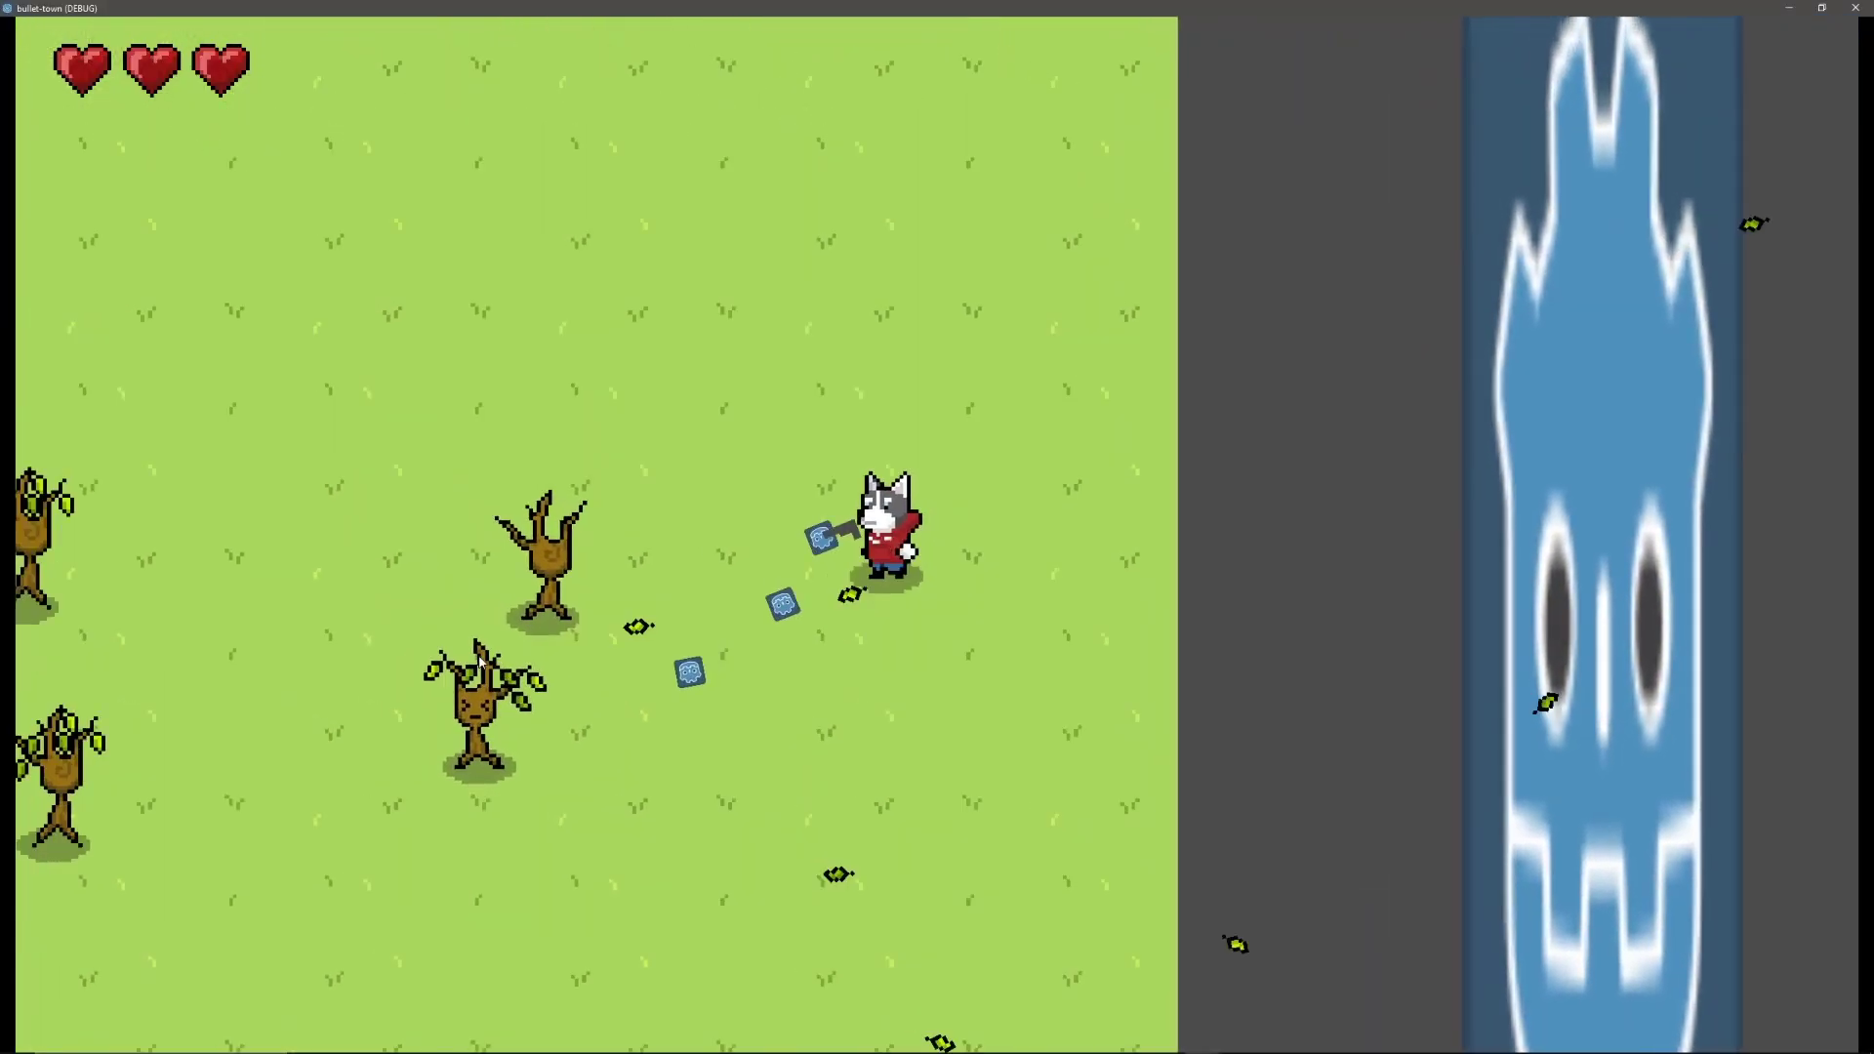
- Fire projectiles at the walking tree enemies in the bullet-town debug build
{"action": "left_click", "coordinate": [577, 677]}
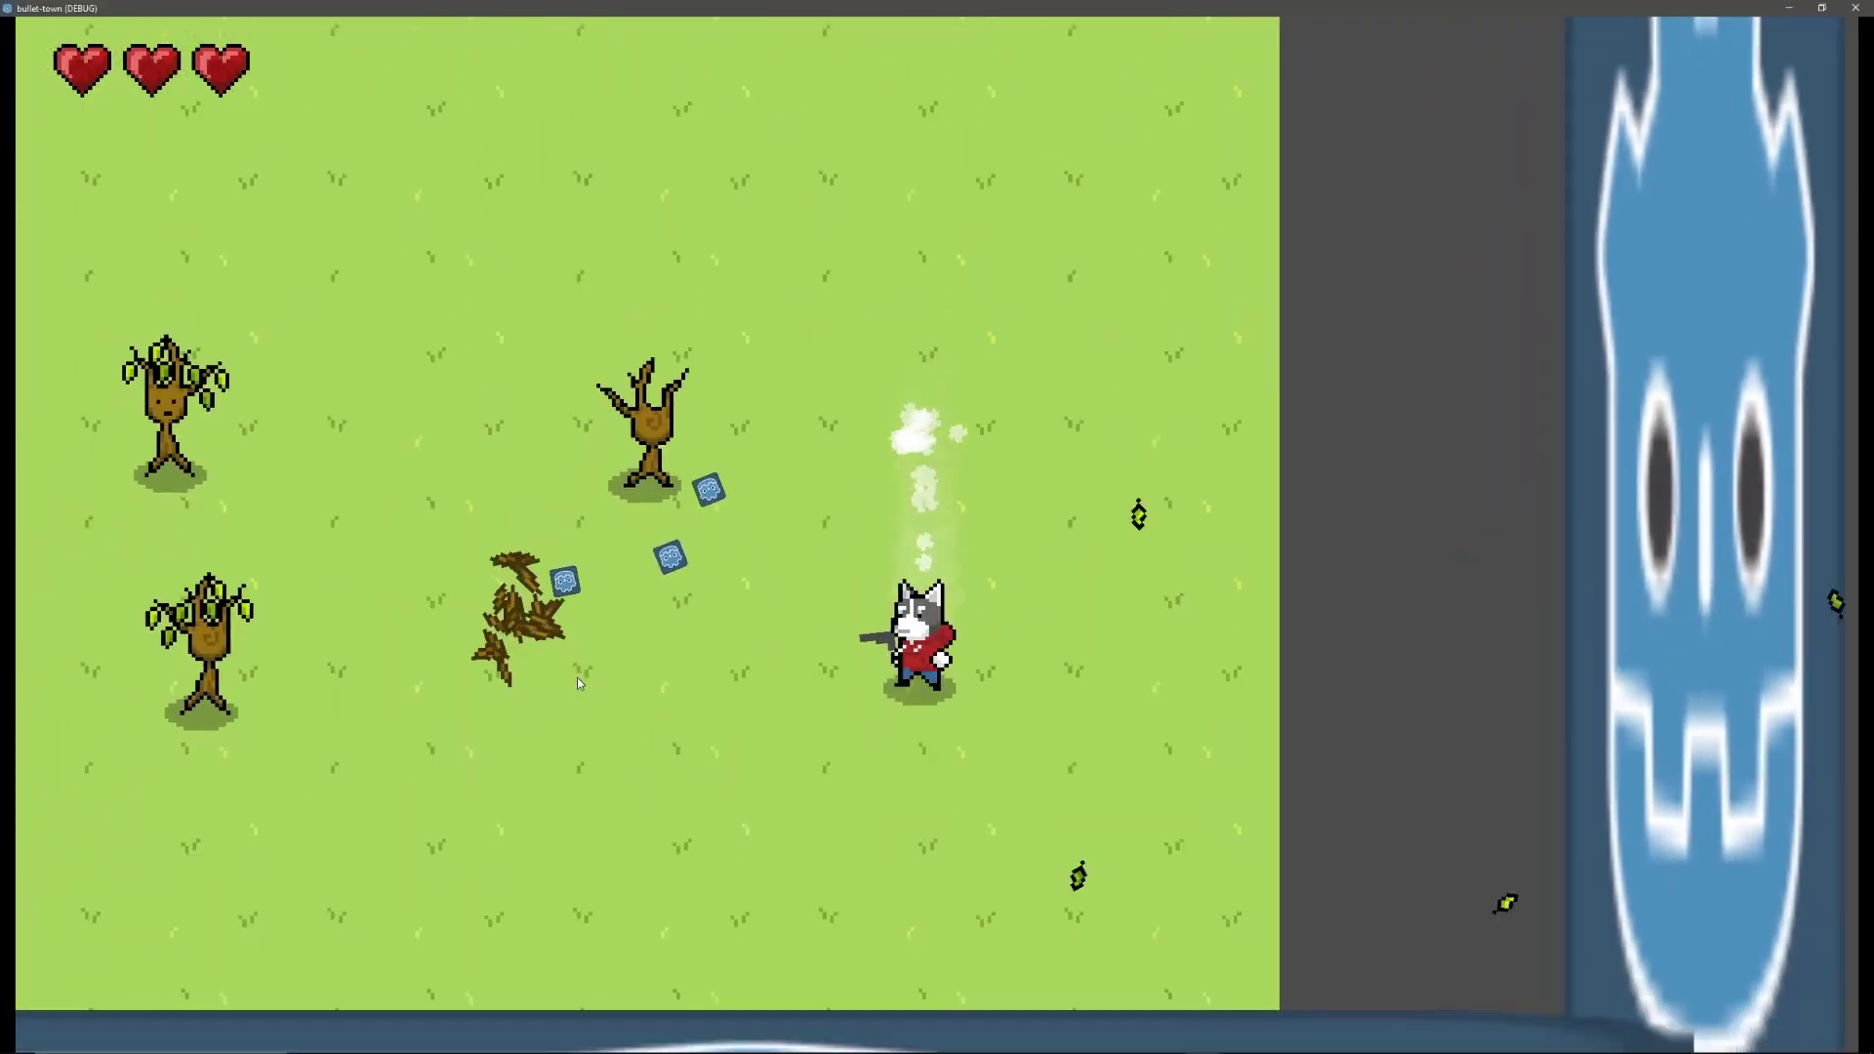
{"action": "left_click", "coordinate": [683, 568]}
{"action": "left_click", "coordinate": [744, 459]}
{"action": "left_click", "coordinate": [746, 478]}
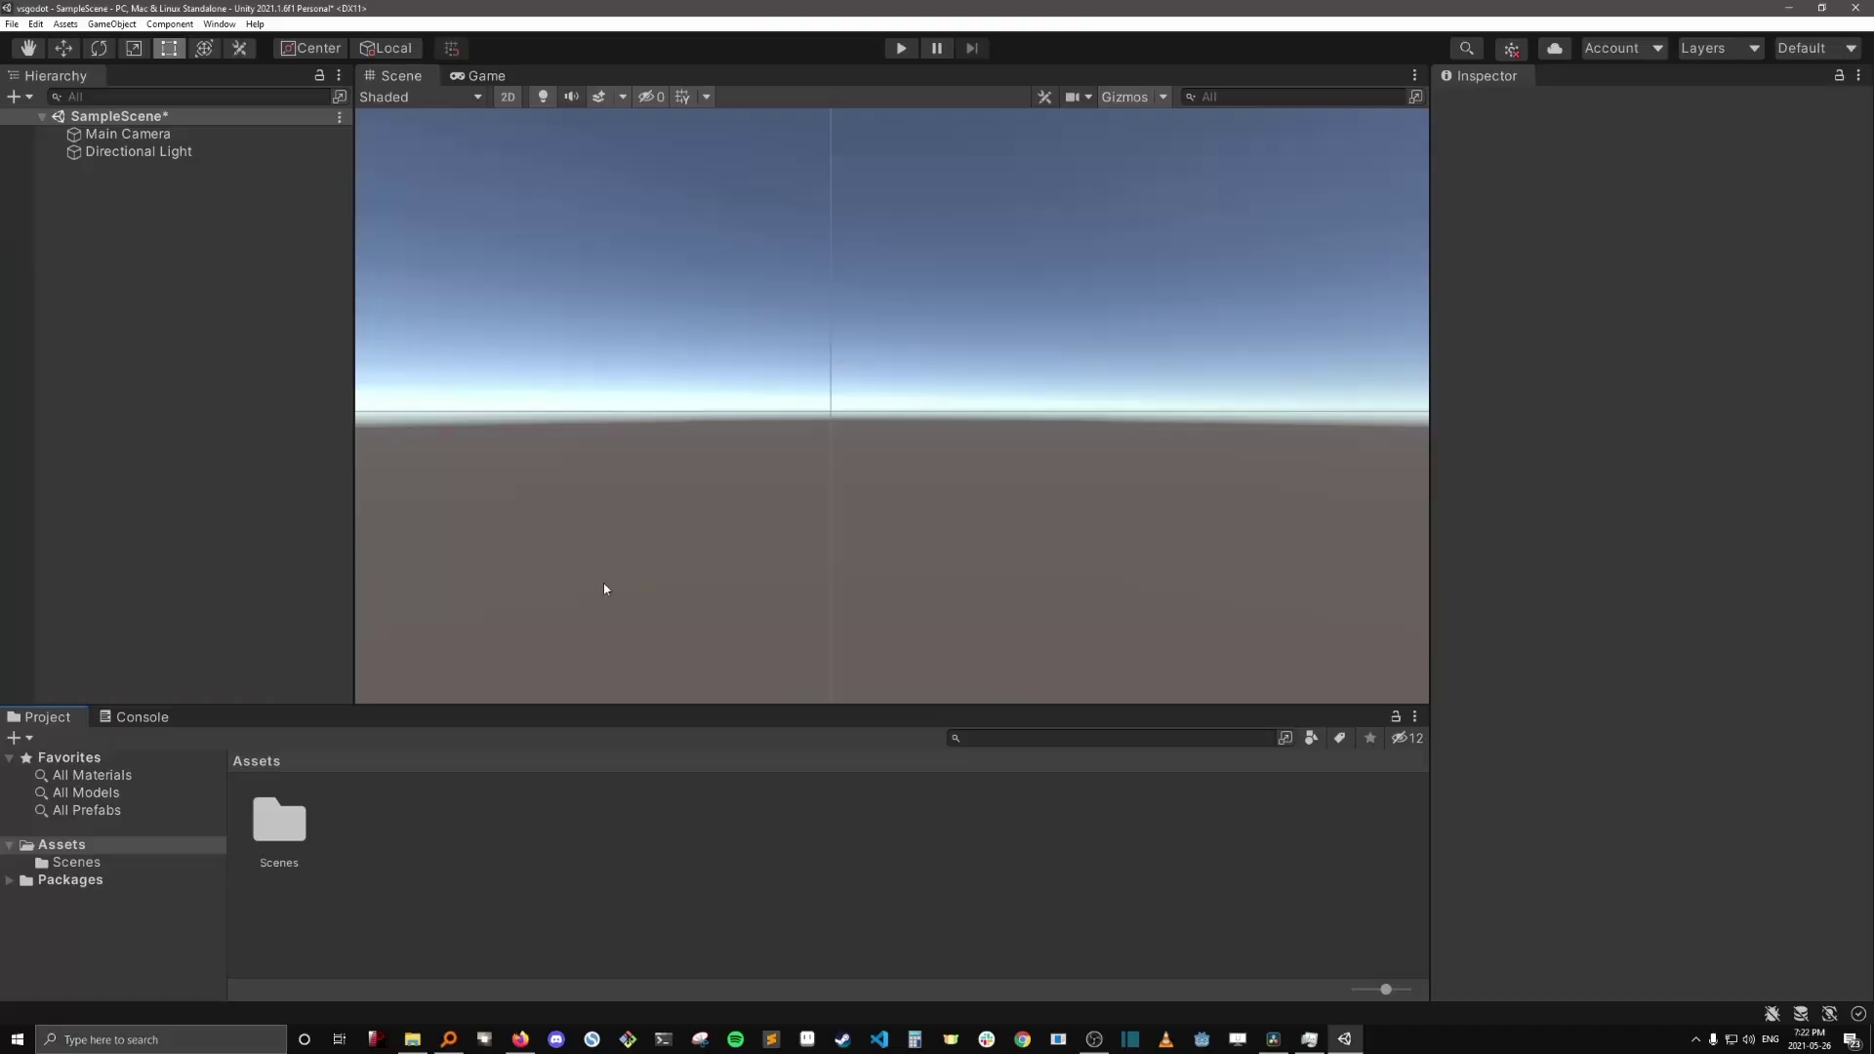
- Import health_head_small from the test folder into the Unity Assets and select it
{"action": "left_click", "coordinate": [414, 1040]}
{"action": "mouse_move", "coordinate": [639, 391]}
{"action": "left_mouse_down"}
{"action": "mouse_move", "coordinate": [823, 535]}
{"action": "mouse_move", "coordinate": [439, 860]}
{"action": "left_mouse_up"}
{"action": "left_click", "coordinate": [363, 826]}
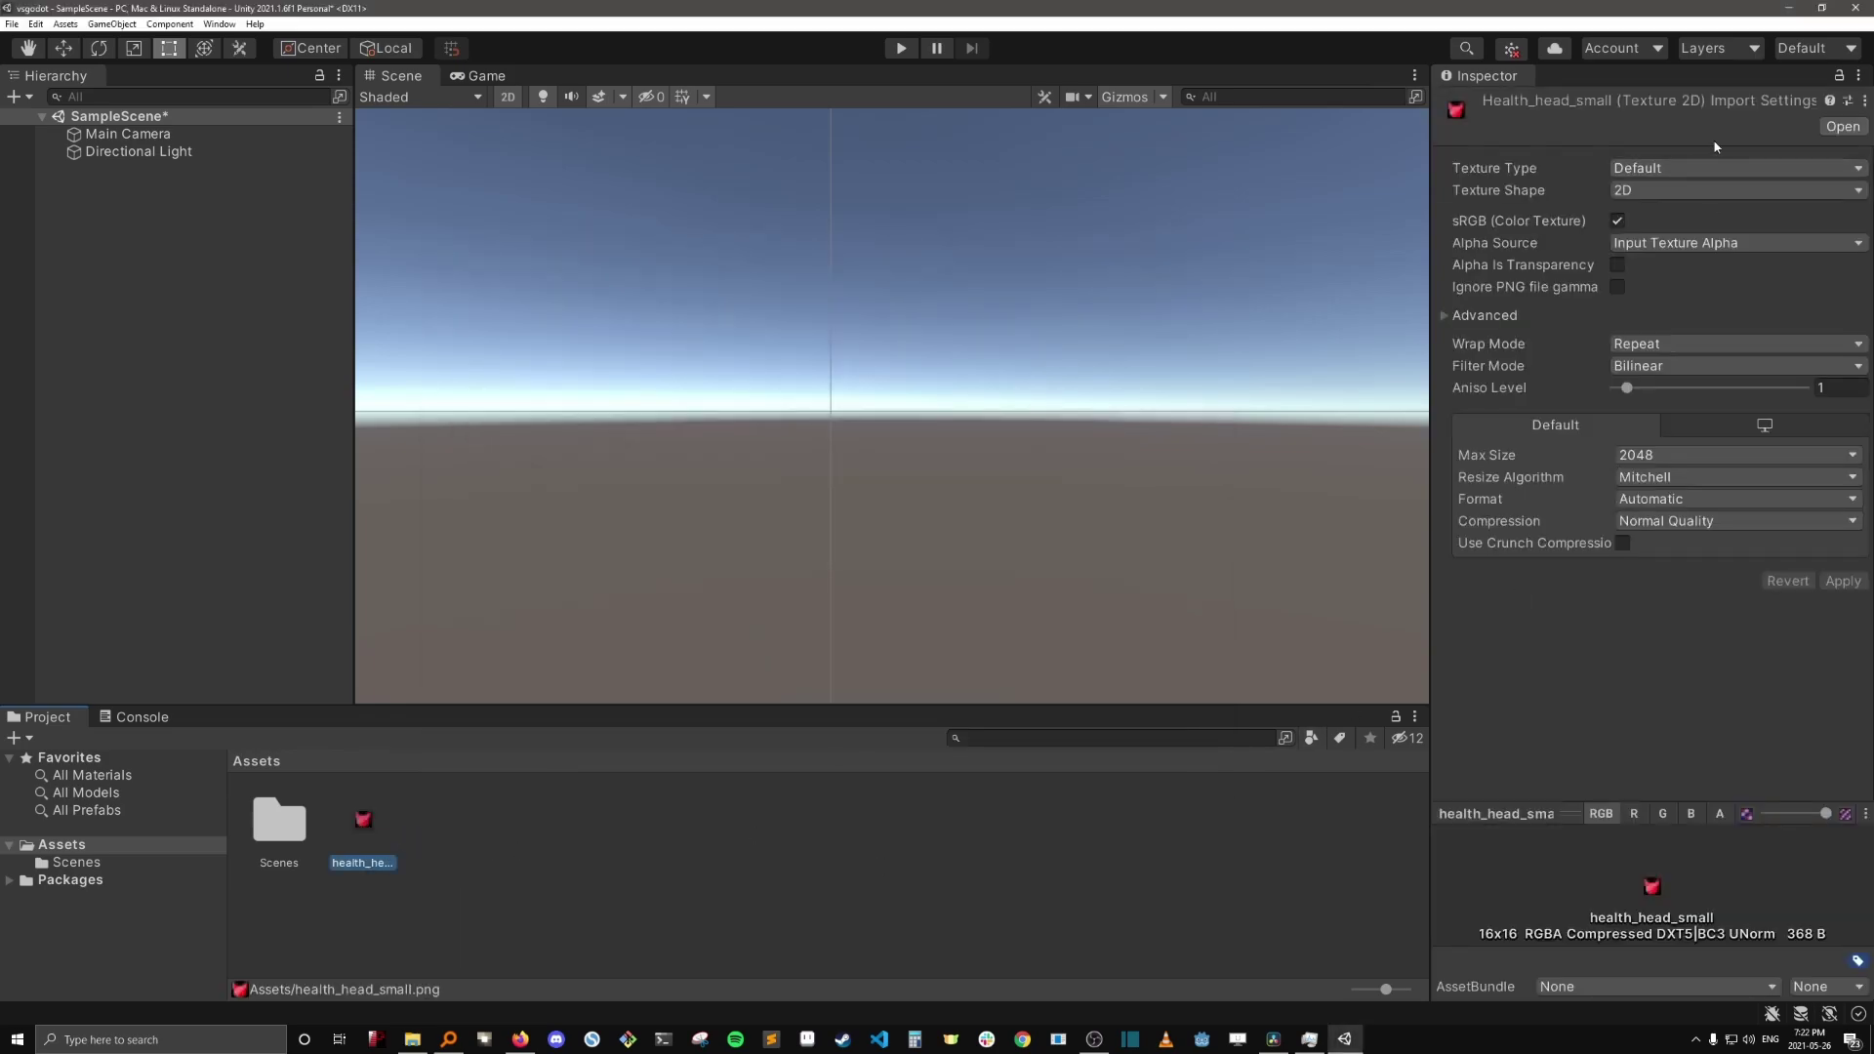
- Set health_head_small to Sprite type, Point (no filter) filtering and no compression, then apply
{"action": "left_click", "coordinate": [1691, 167]}
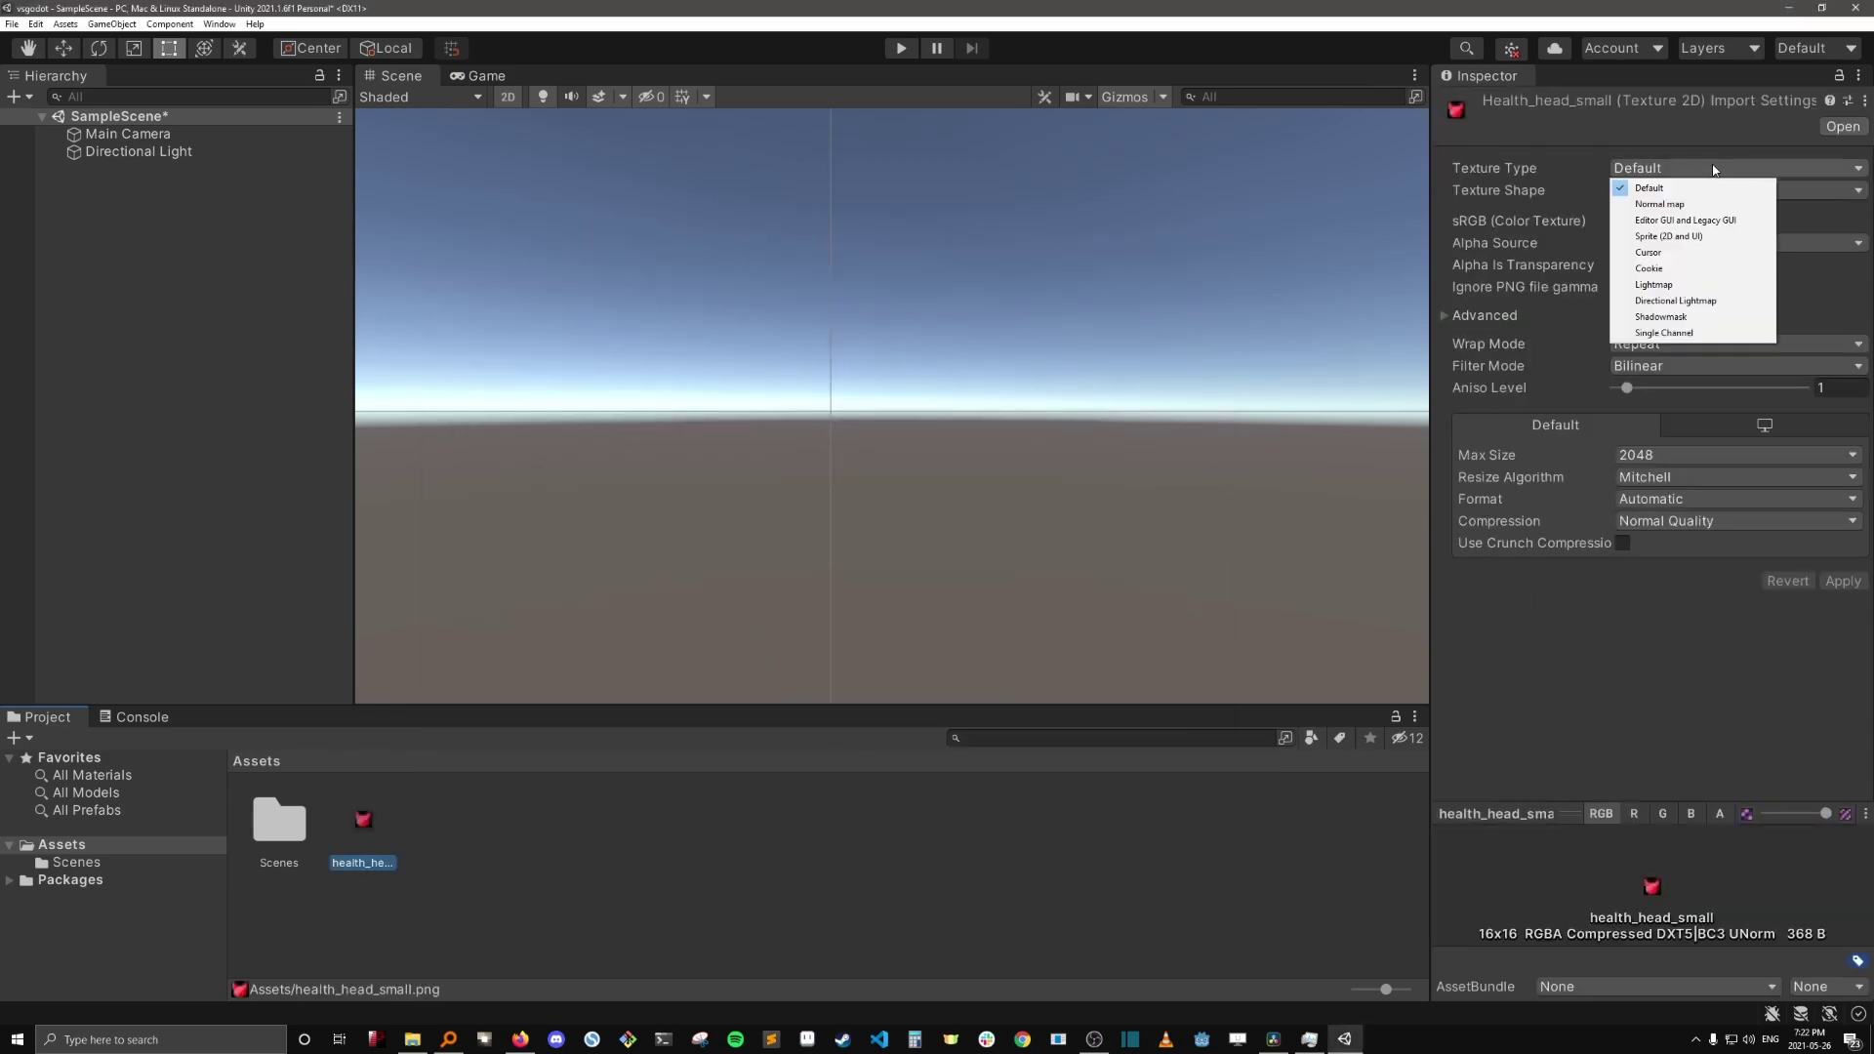
{"action": "left_click", "coordinate": [1658, 237]}
{"action": "left_click", "coordinate": [1660, 454]}
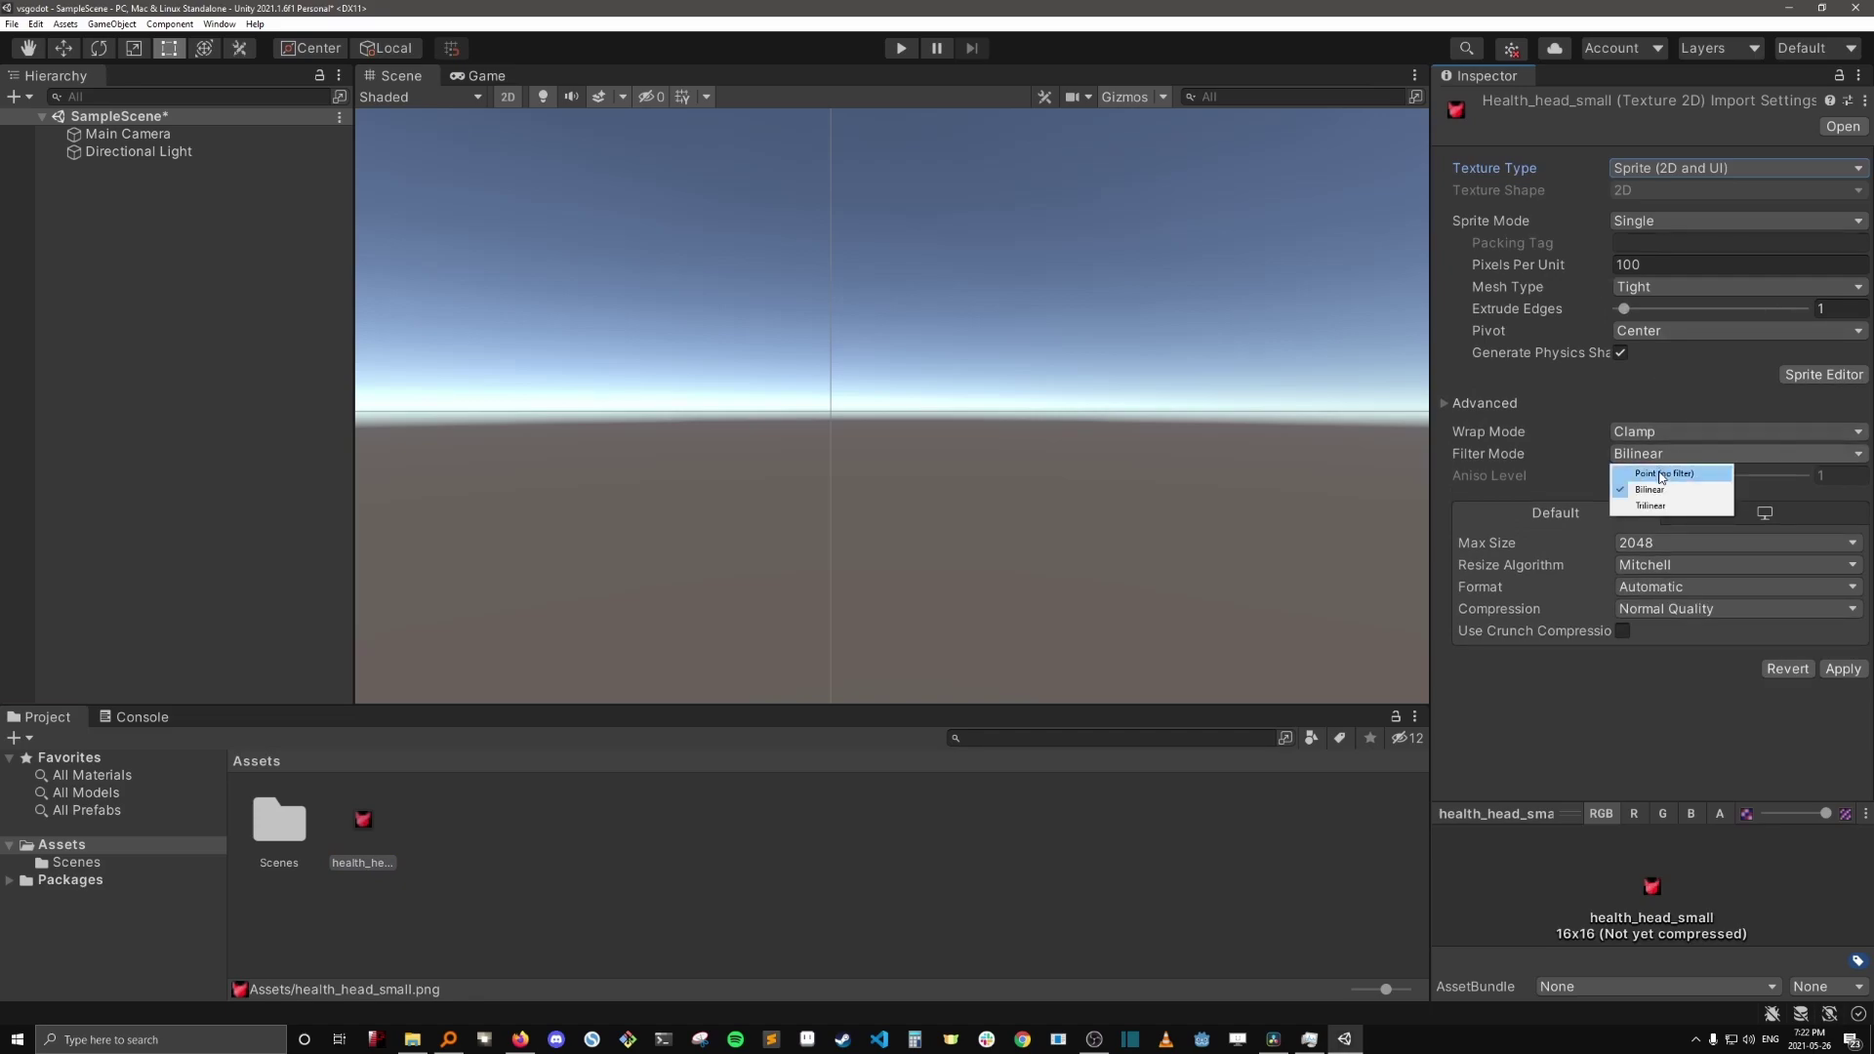
{"action": "left_click", "coordinate": [1660, 475]}
{"action": "left_click", "coordinate": [1677, 609]}
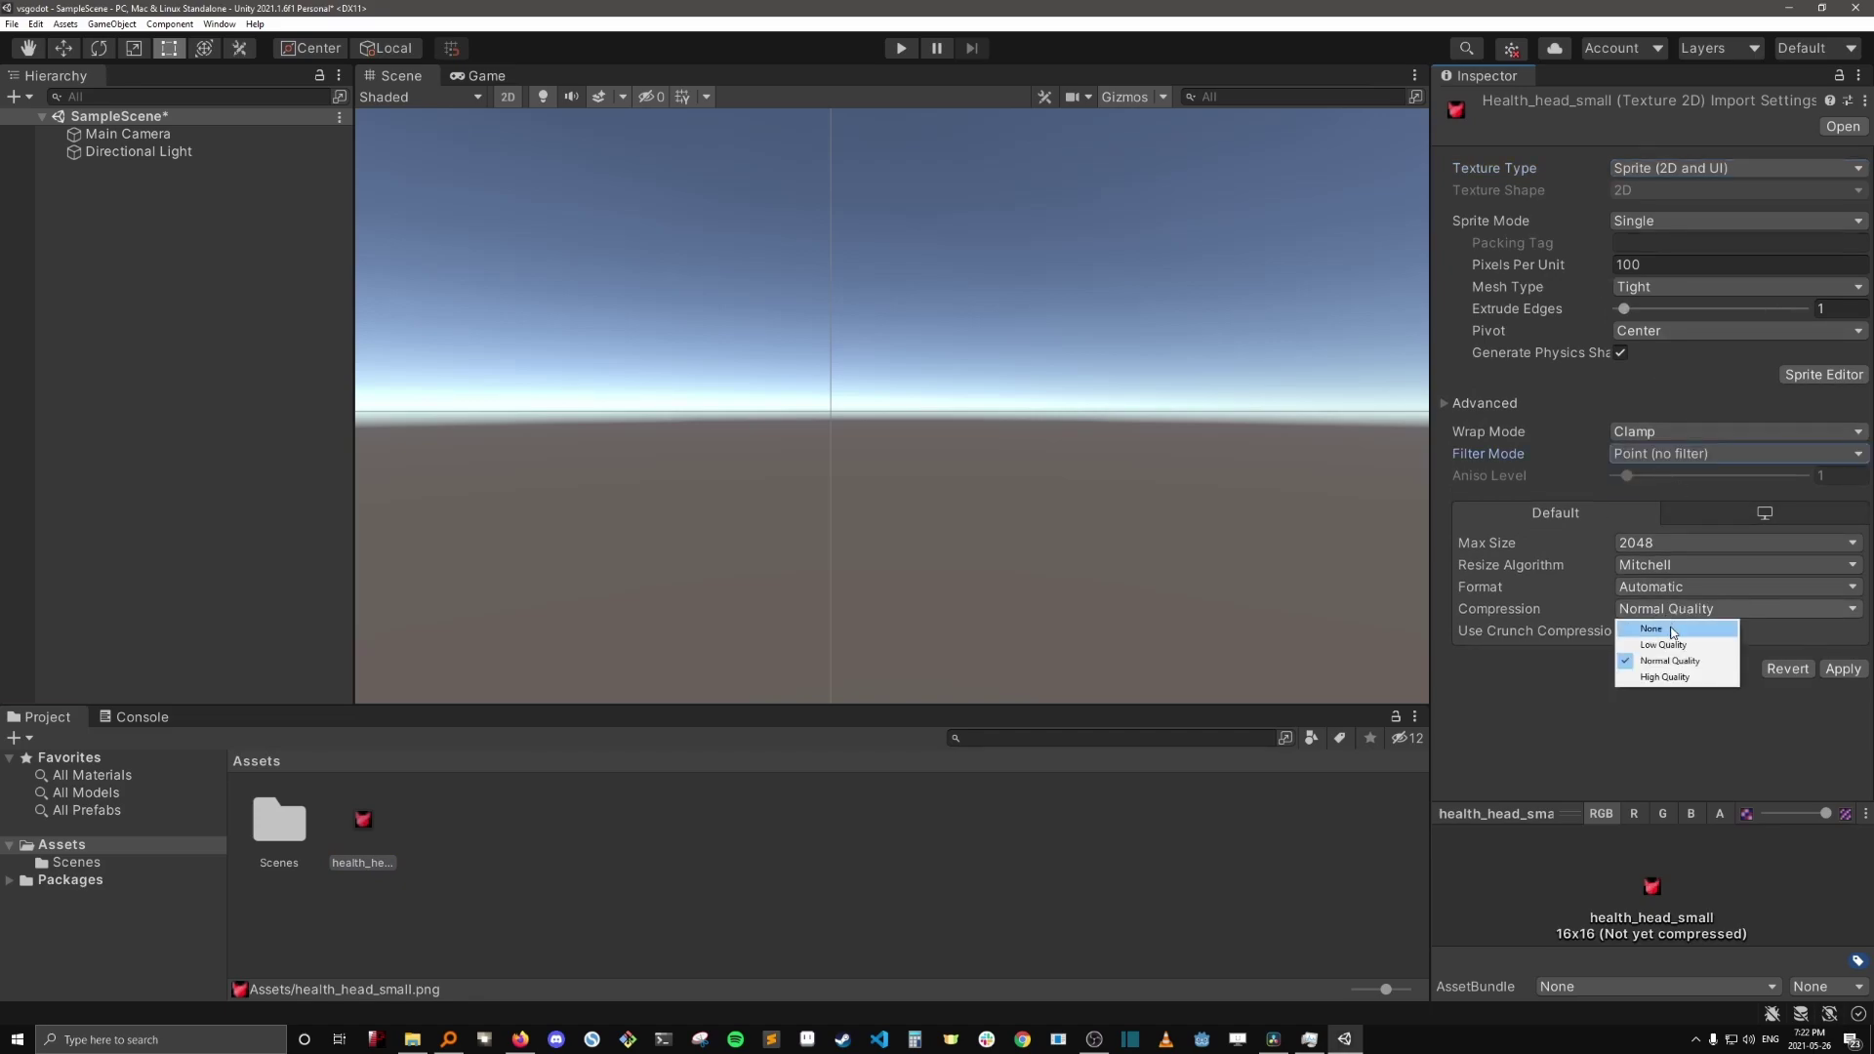
{"action": "left_click", "coordinate": [1650, 625]}
{"action": "left_click", "coordinate": [1844, 650]}
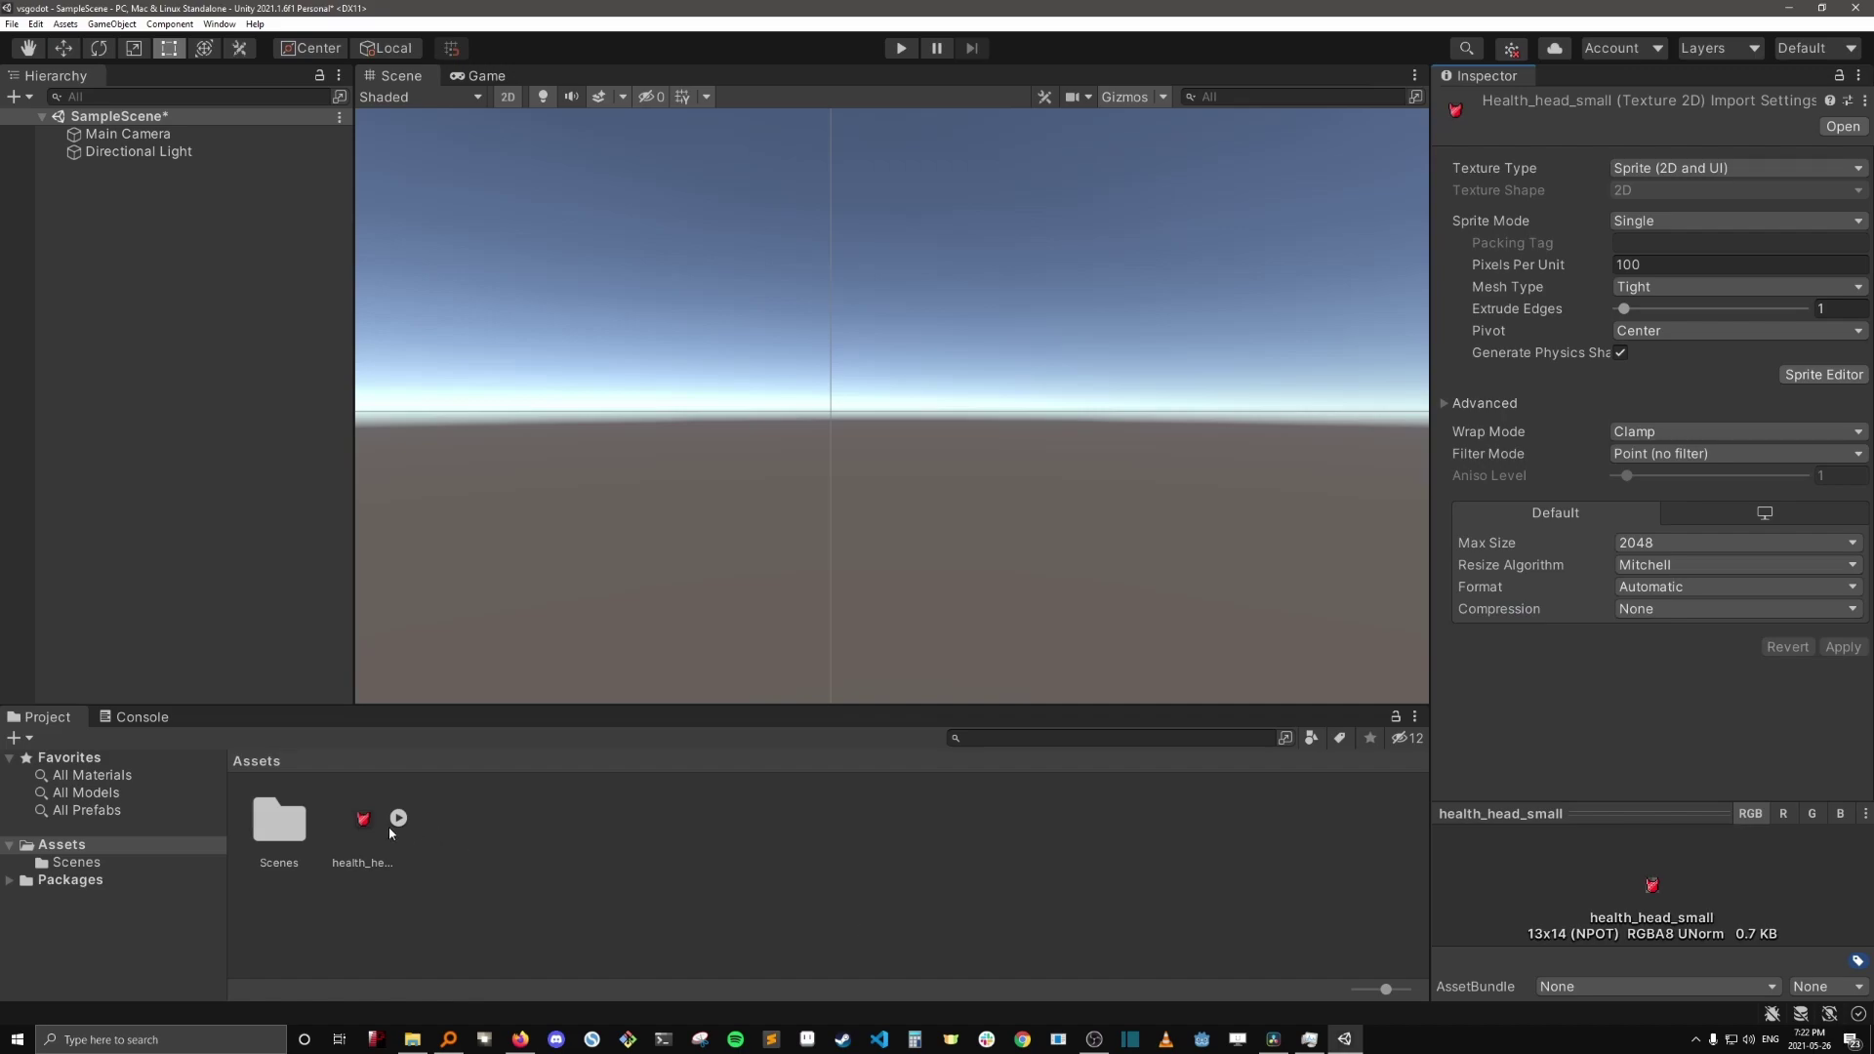
- Place the heart sprite in the scene, then select heart_0.5 in File Explorer
{"action": "mouse_move", "coordinate": [390, 833]}
{"action": "left_mouse_down"}
{"action": "mouse_move", "coordinate": [570, 553]}
{"action": "mouse_move", "coordinate": [215, 233]}
{"action": "mouse_move", "coordinate": [763, 342]}
{"action": "left_mouse_up"}
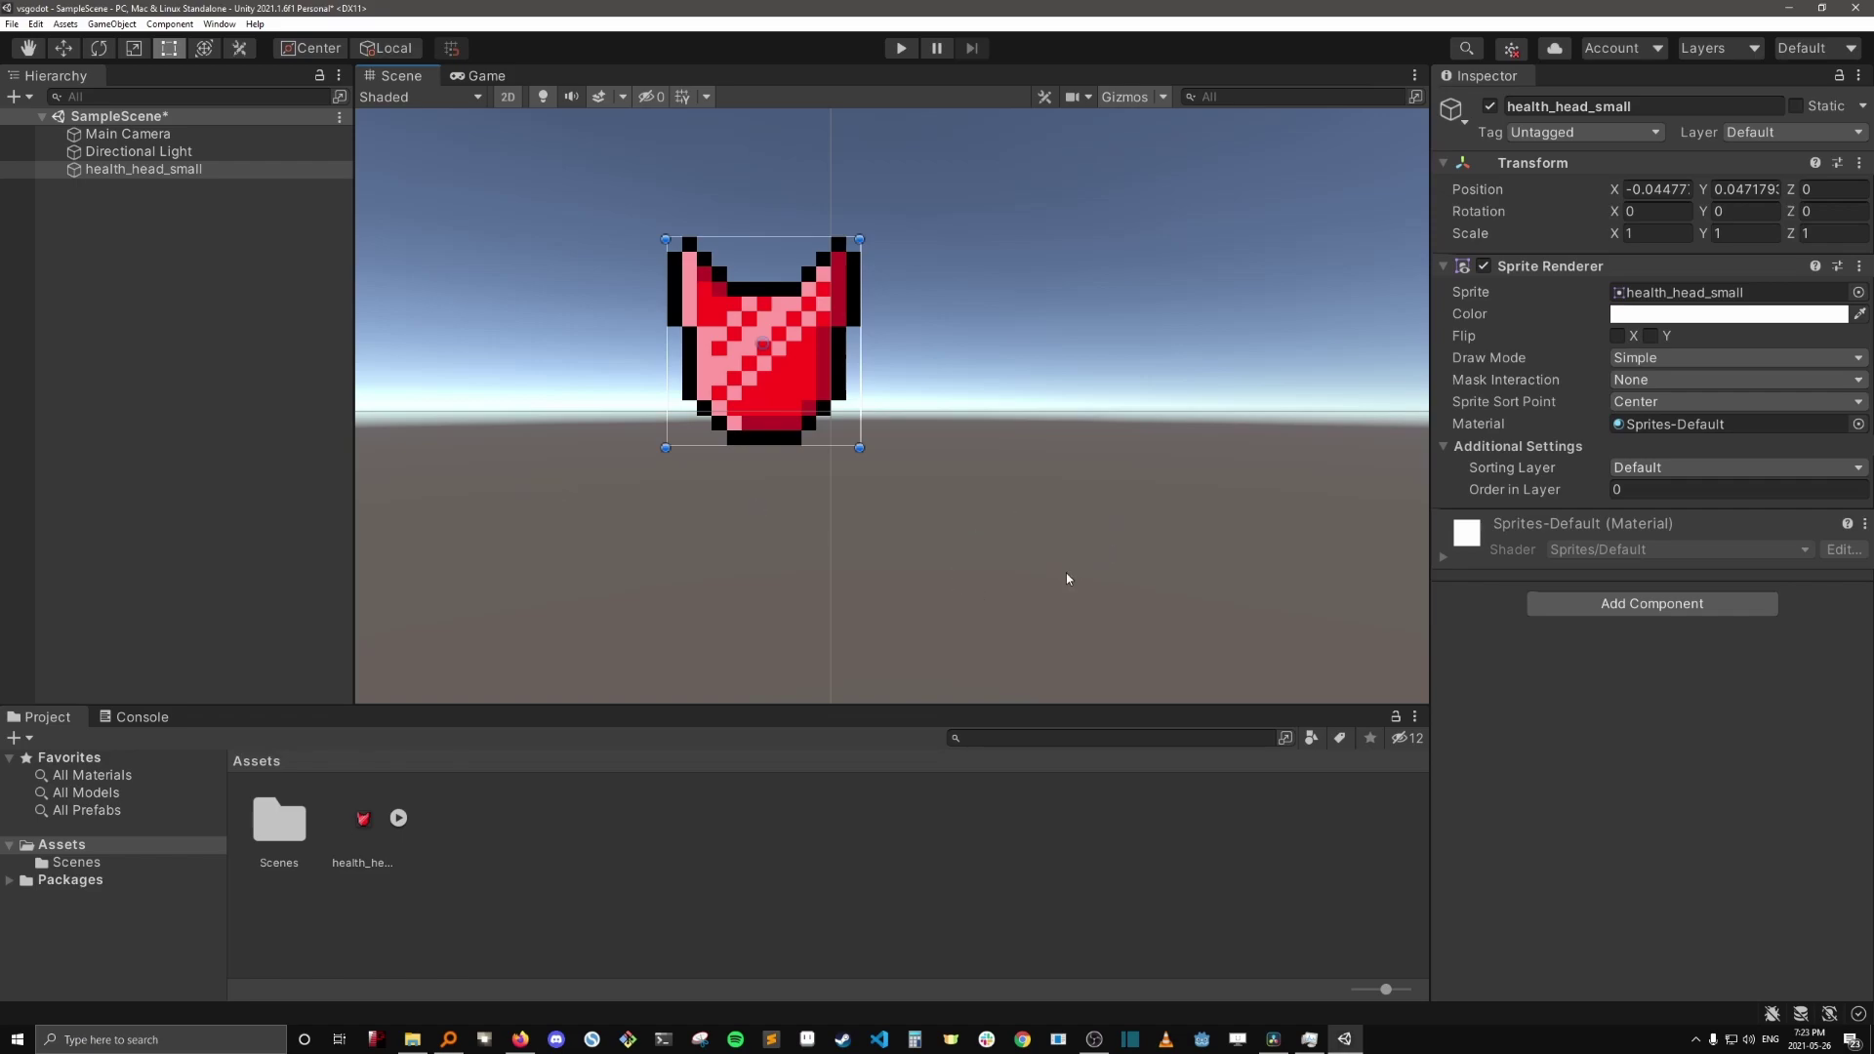
{"action": "key", "text": "alt+Tab"}
{"action": "left_click", "coordinate": [717, 388]}
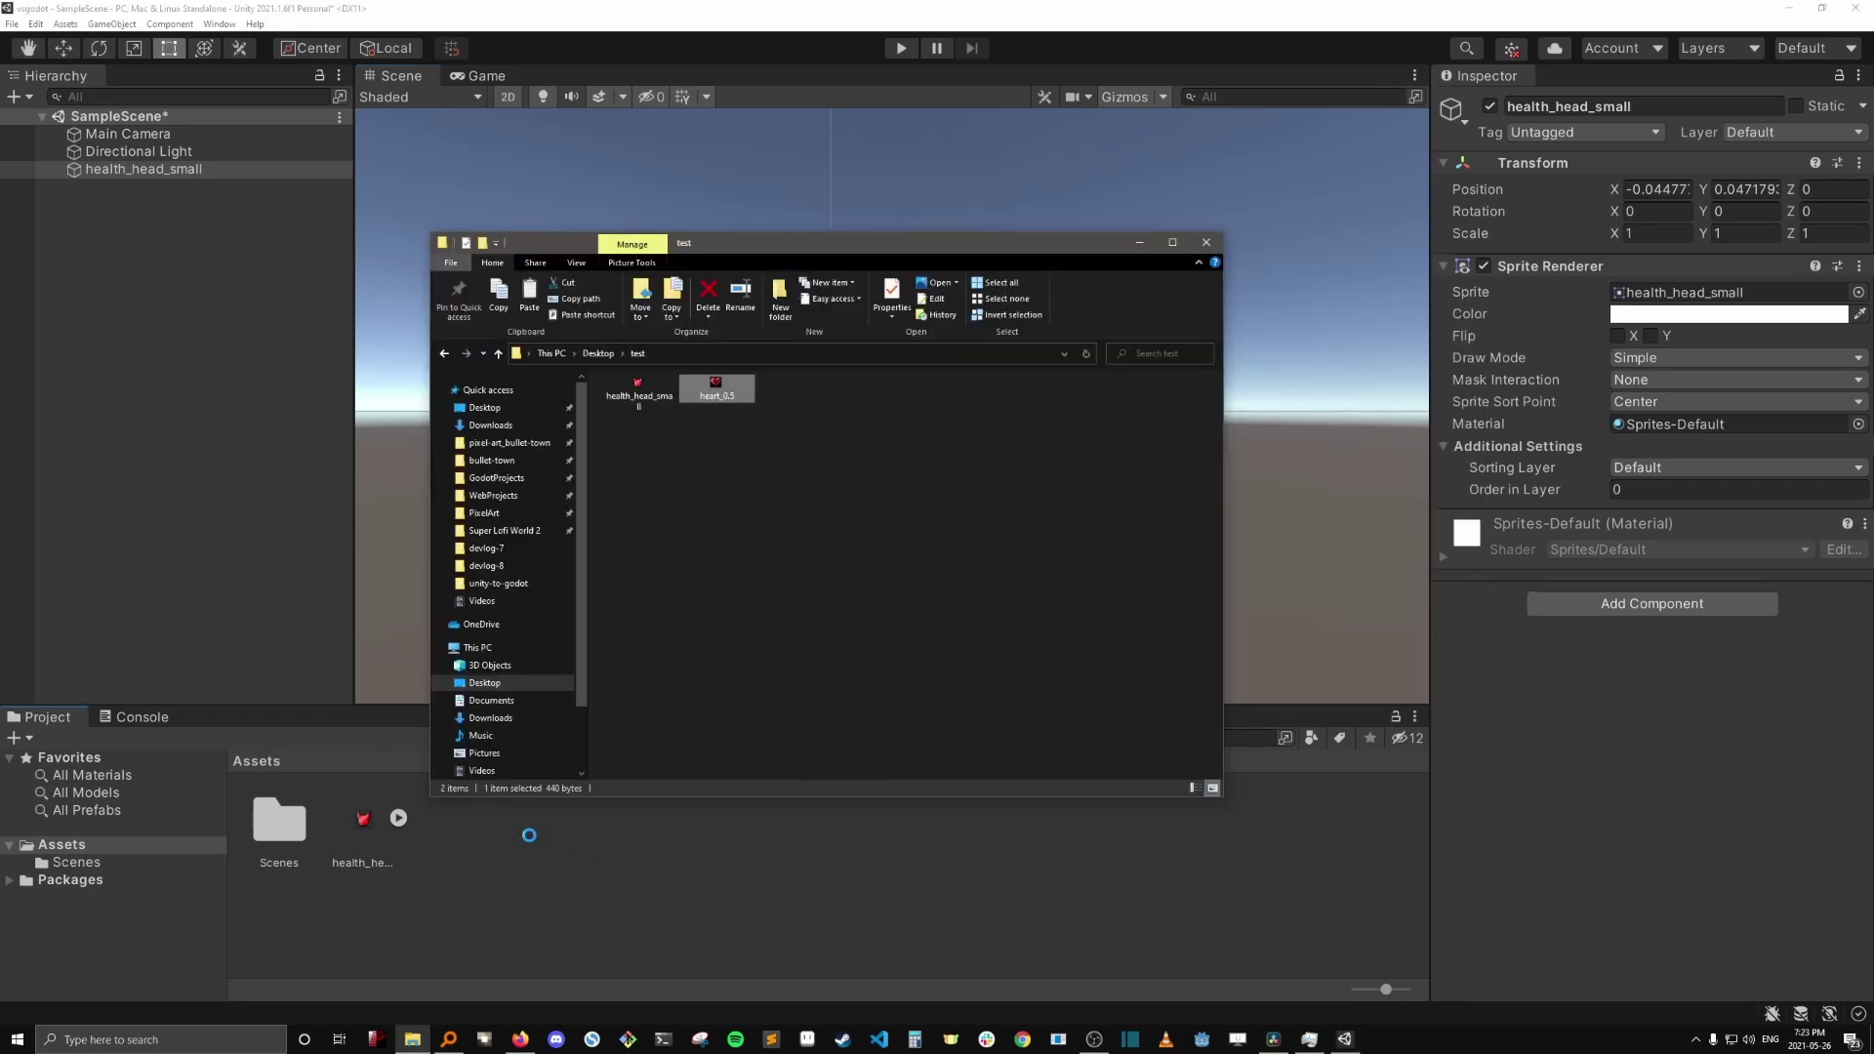
- Copy heart_0.5 into Unity's Assets and health_head_small.png into Godot's res:// folder, showing its import settings
{"action": "left_click_drag", "start_coordinate": [529, 836], "coordinate": [507, 837]}
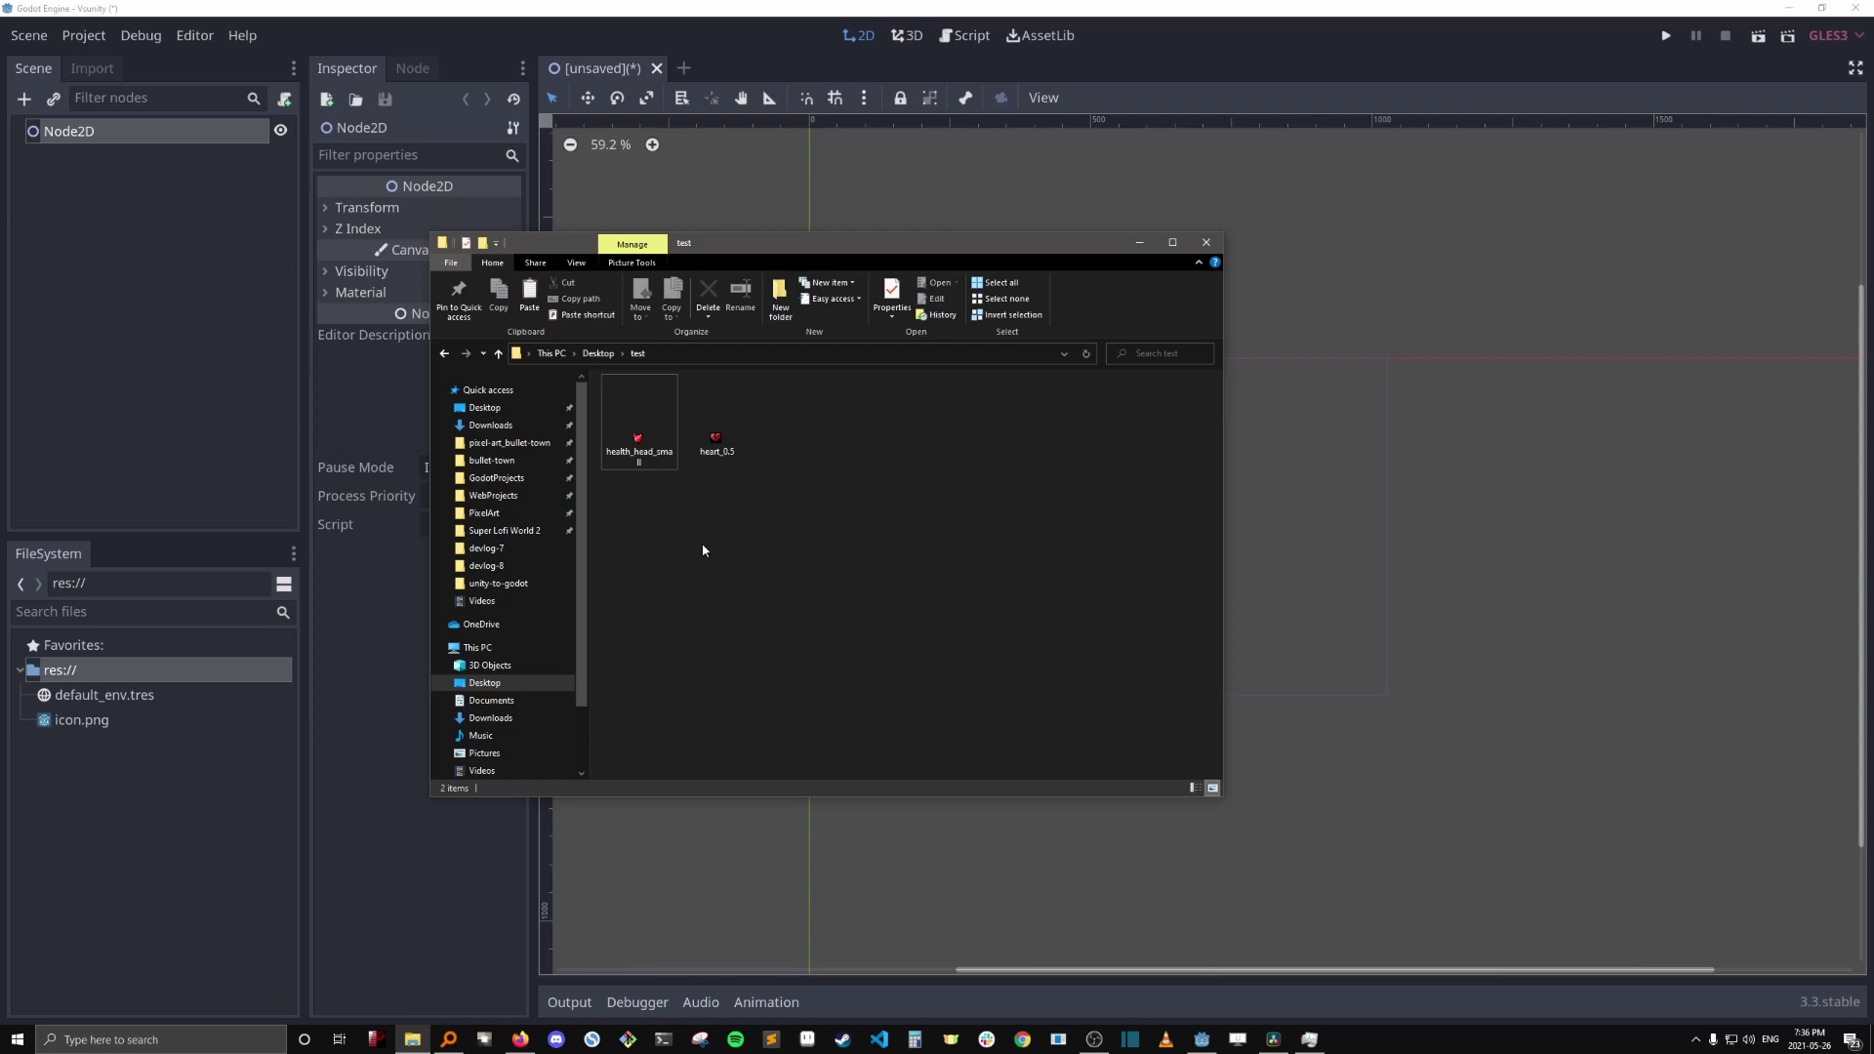
{"action": "mouse_move", "coordinate": [660, 468]}
{"action": "left_mouse_down"}
{"action": "mouse_move", "coordinate": [599, 602]}
{"action": "mouse_move", "coordinate": [119, 762]}
{"action": "left_mouse_up"}
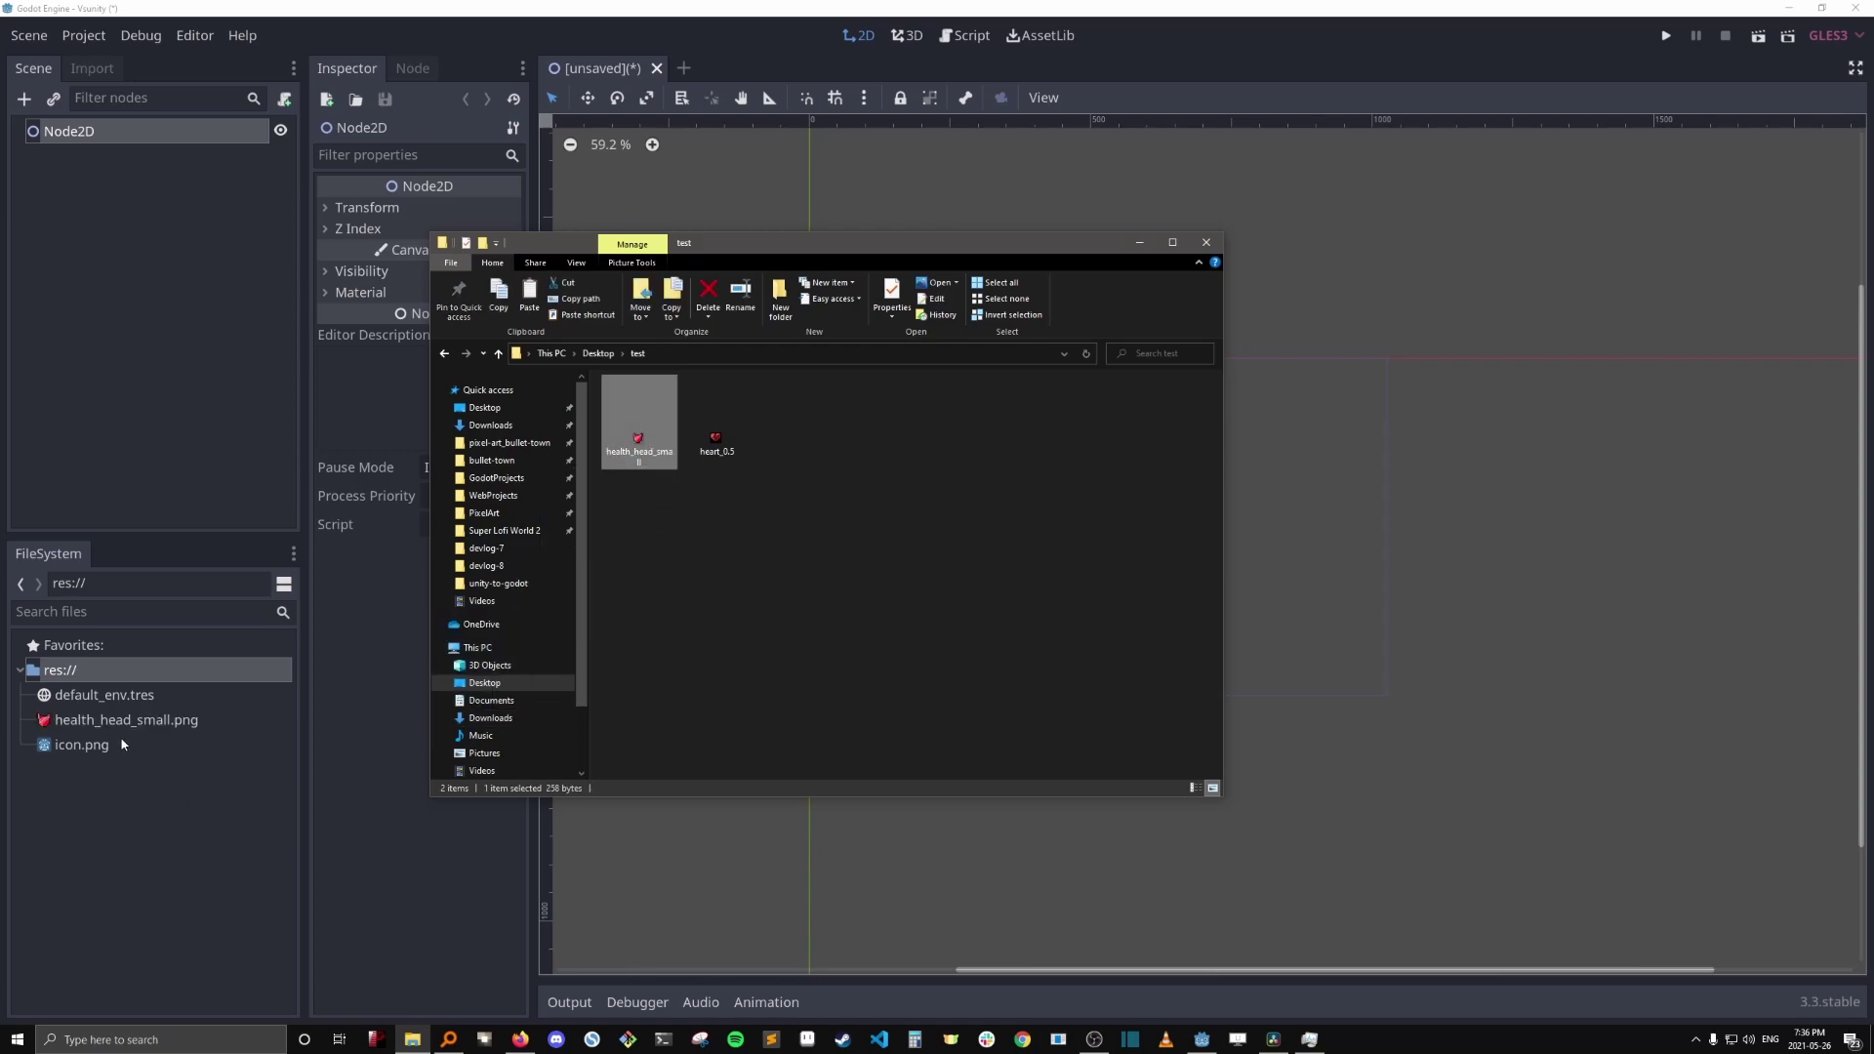
{"action": "left_click", "coordinate": [89, 68]}
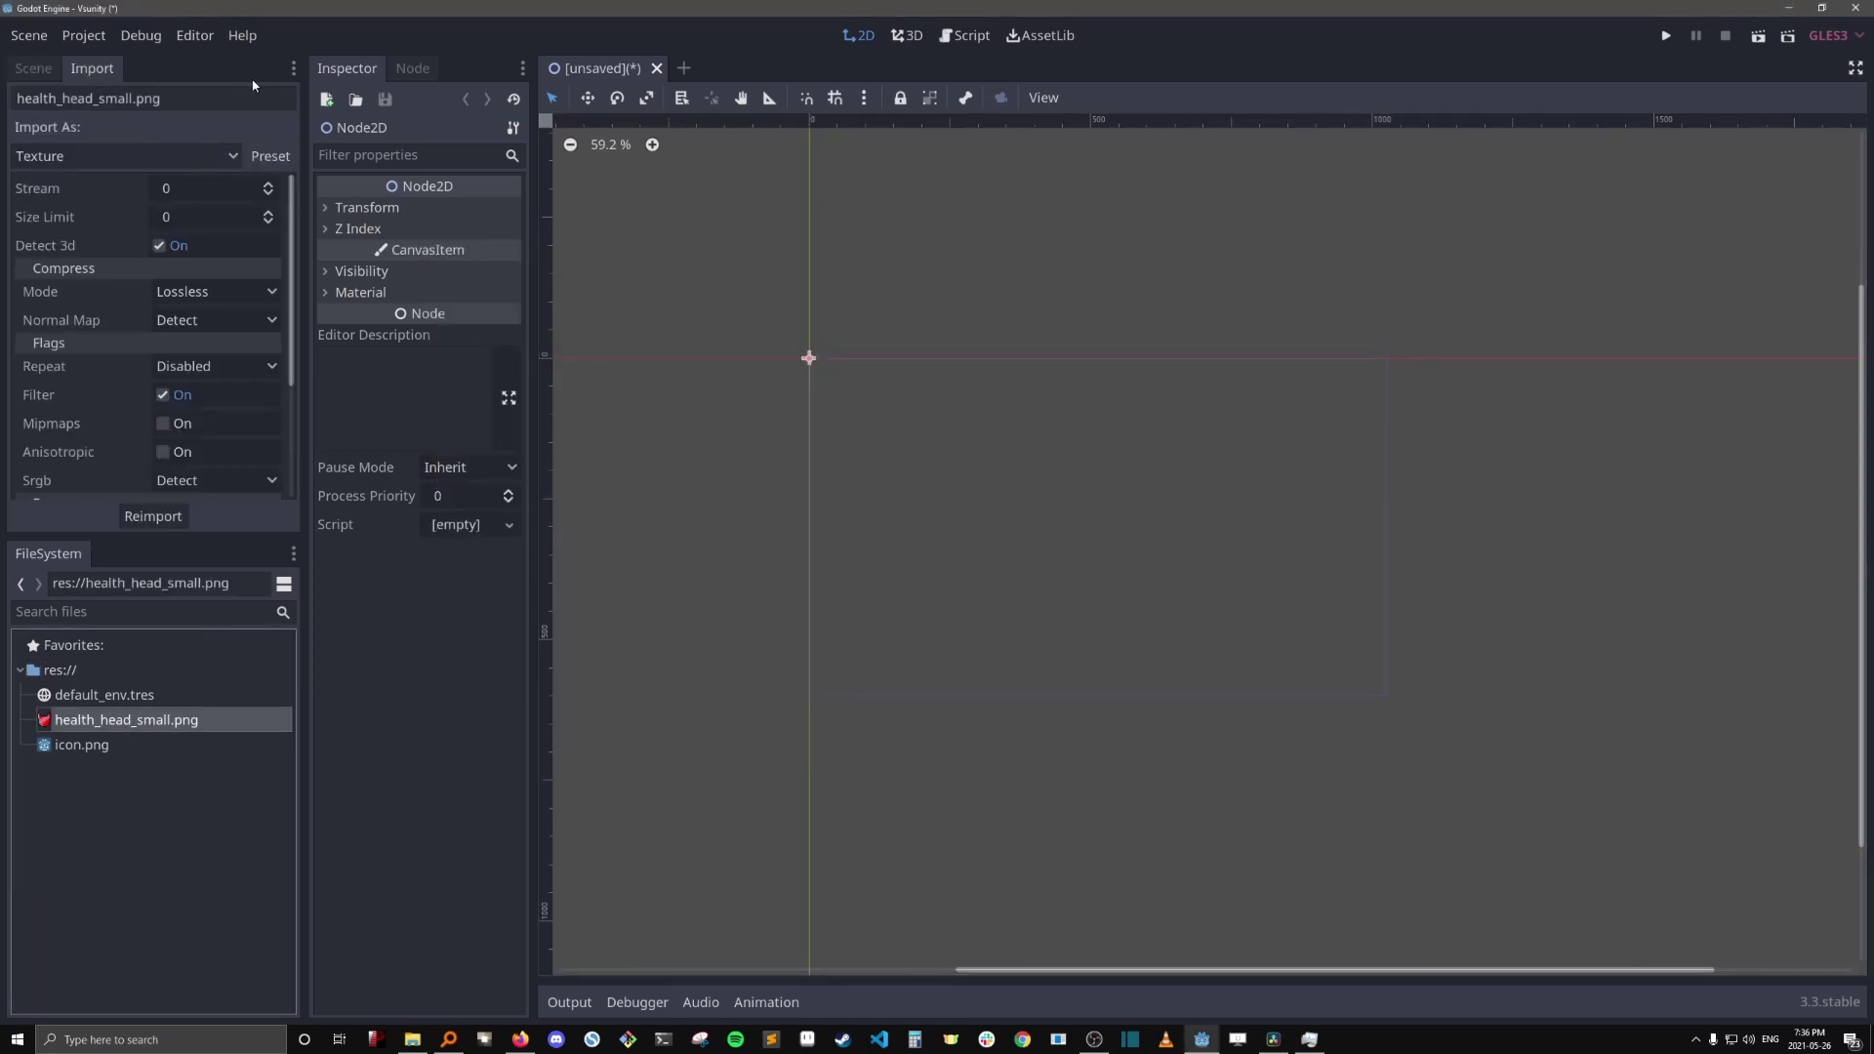
- Apply the 2D Pixel preset to health_head_small.png and make it the default for Texture
{"action": "left_click", "coordinate": [271, 158]}
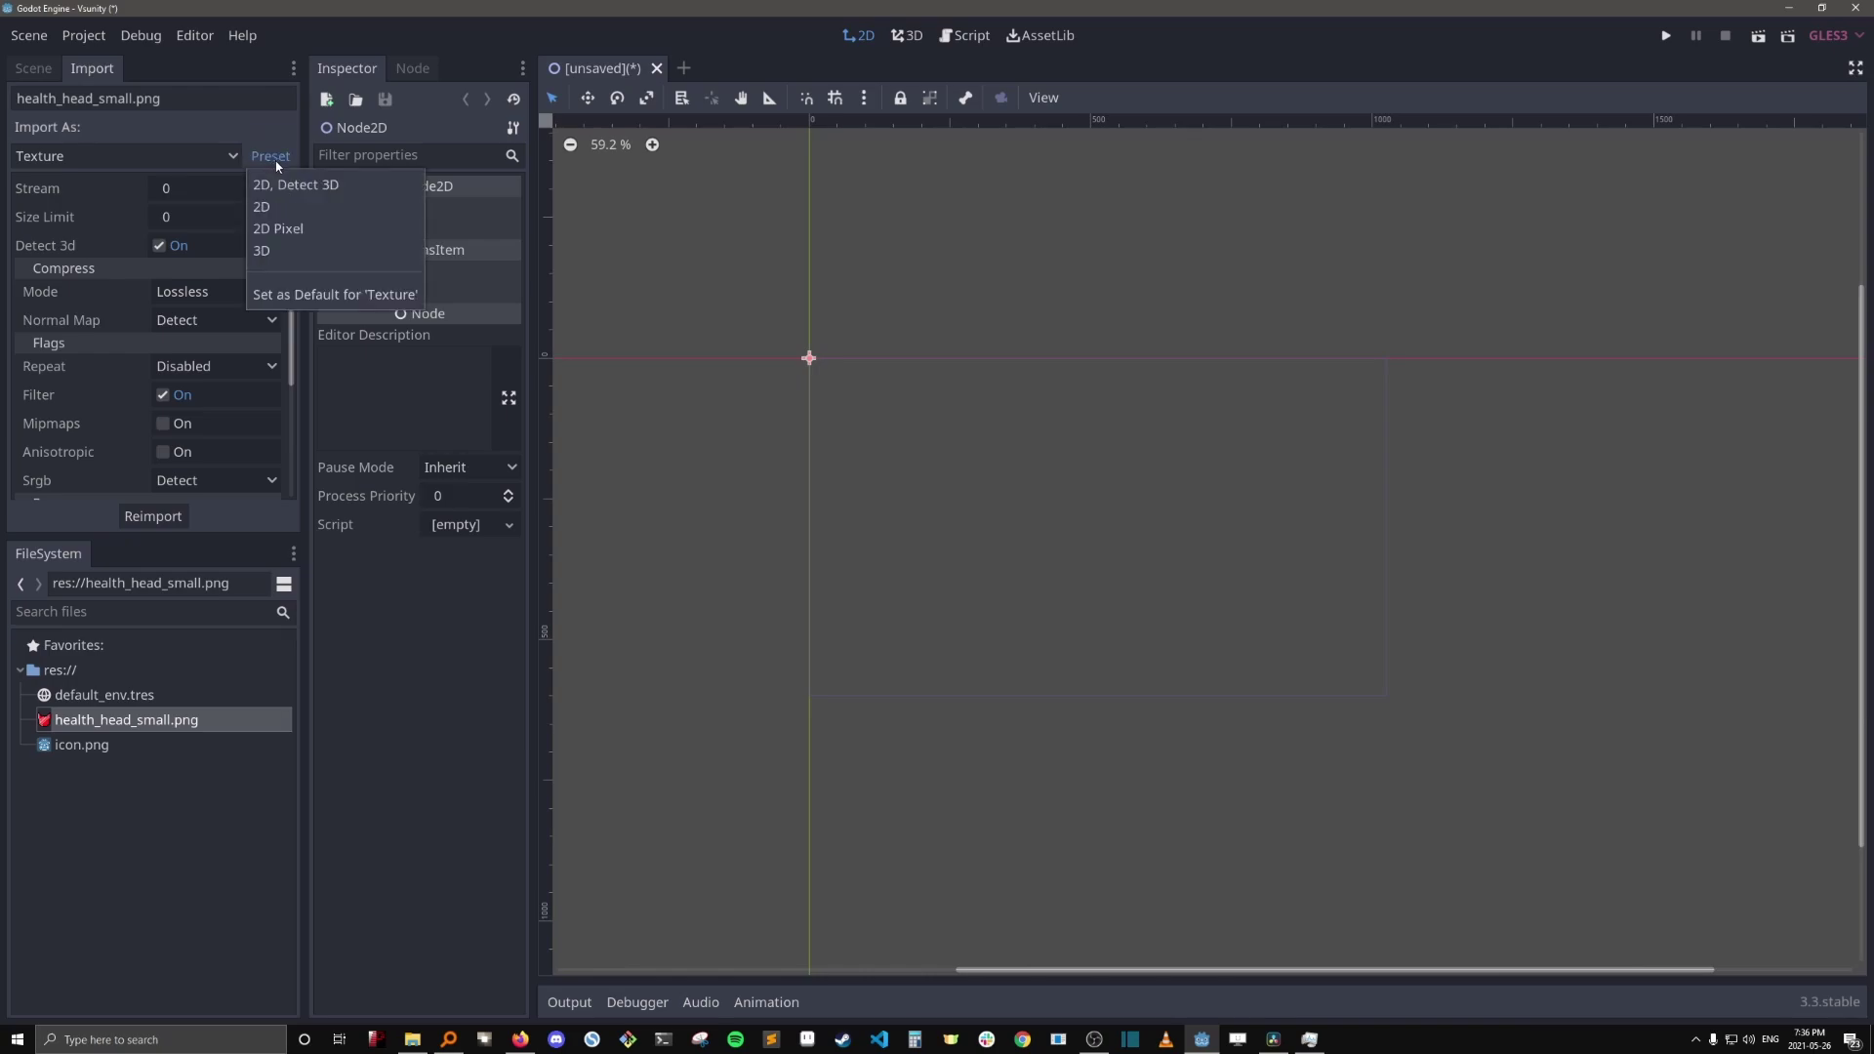
{"action": "left_click", "coordinate": [309, 230]}
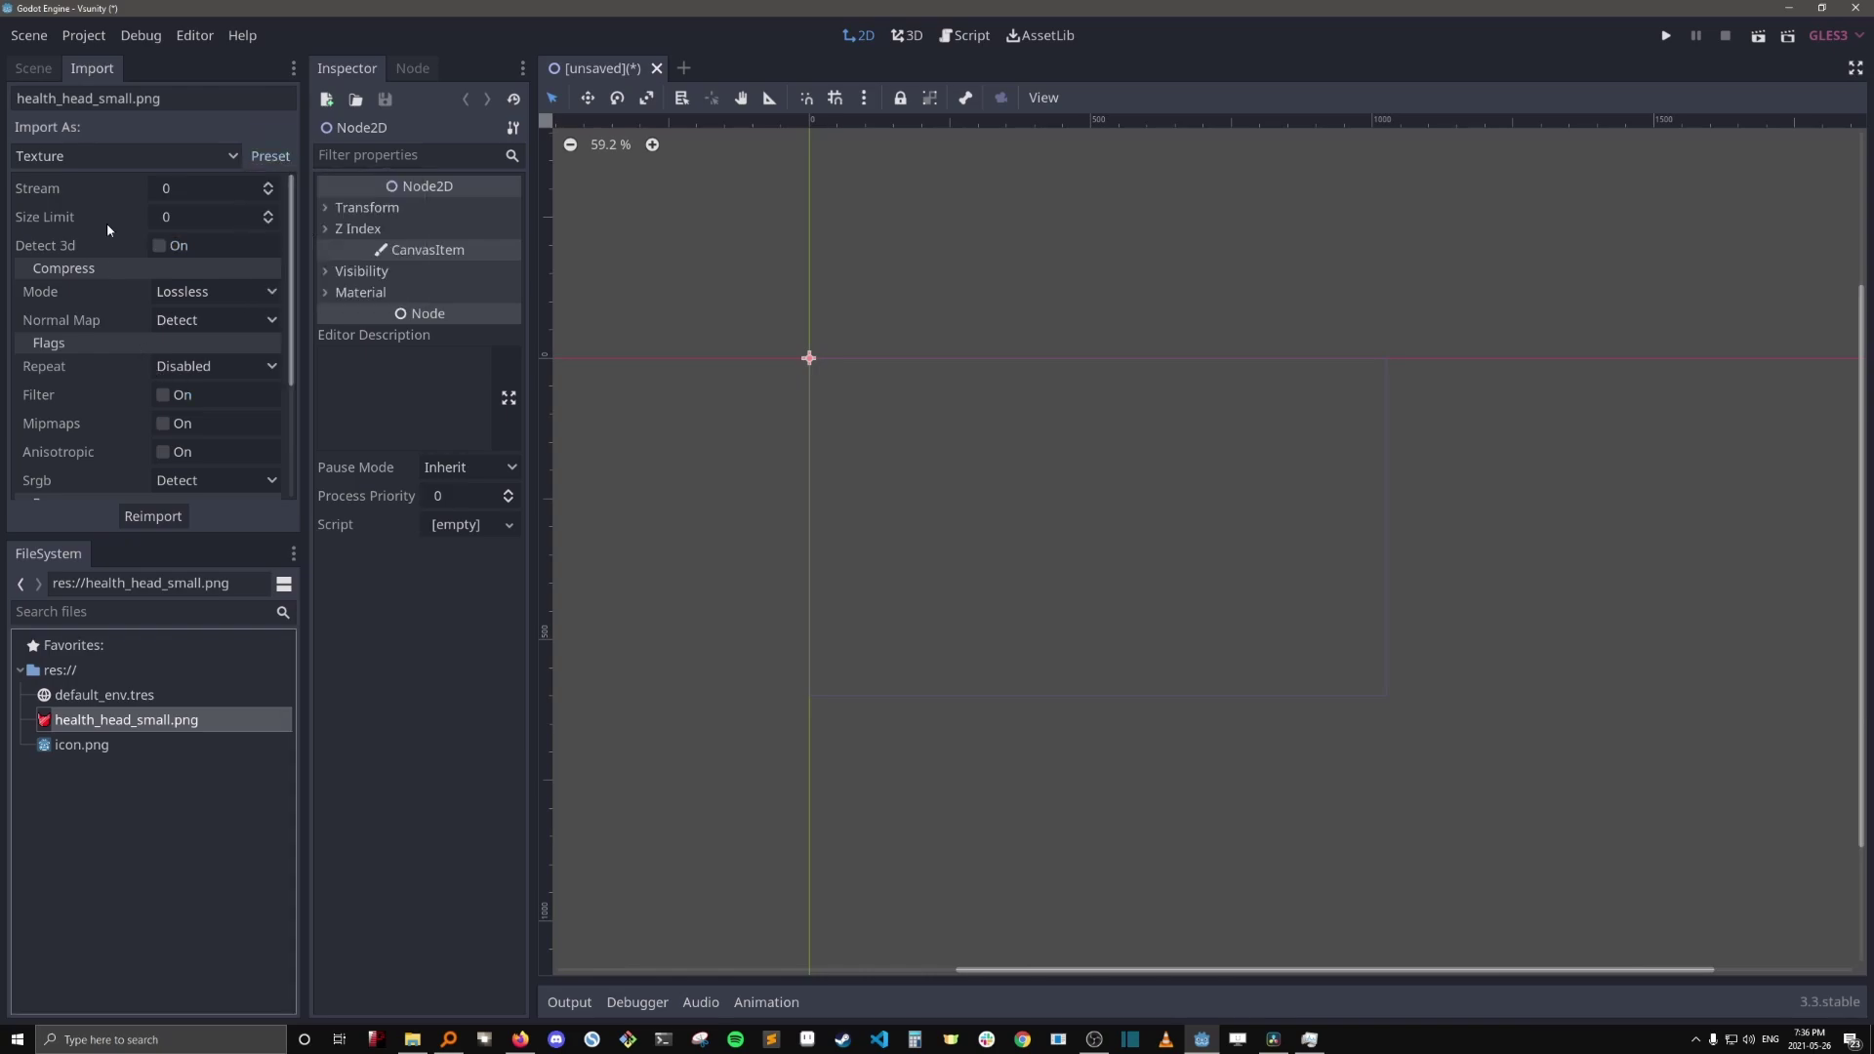
{"action": "left_click", "coordinate": [252, 158]}
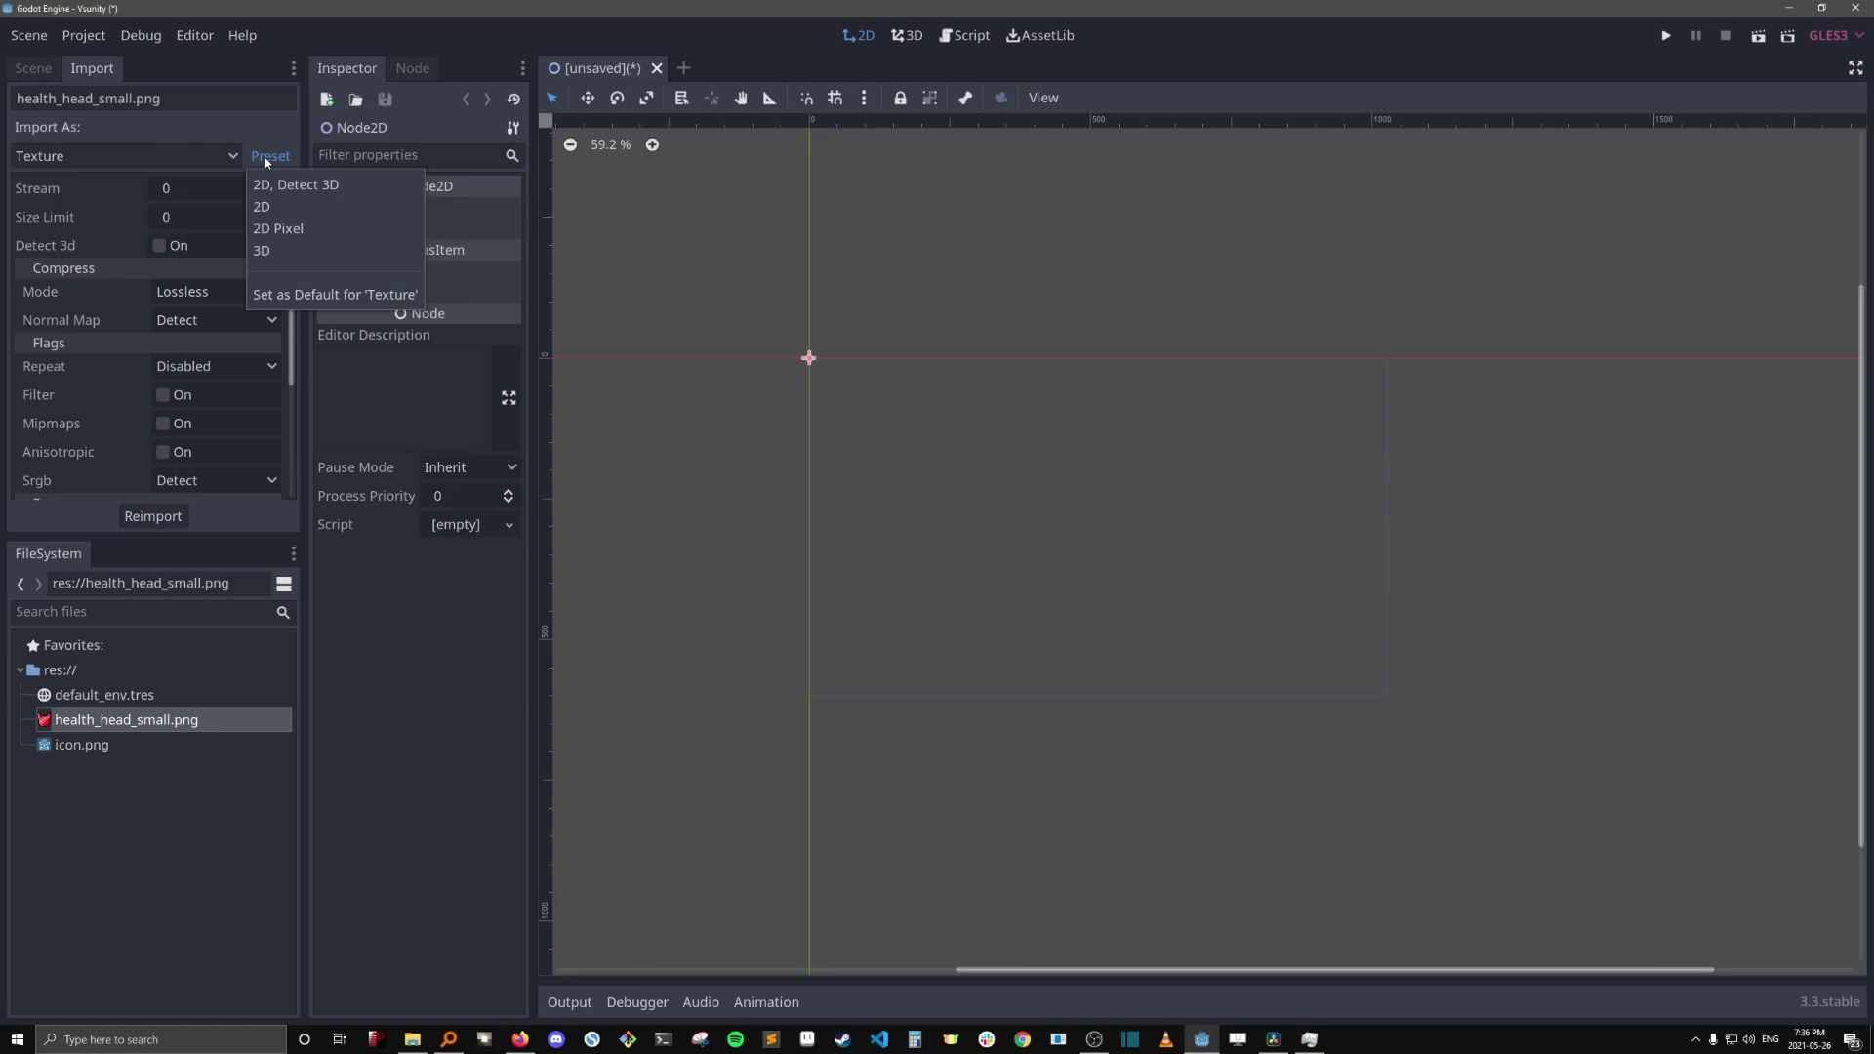
{"action": "left_click", "coordinate": [342, 296]}
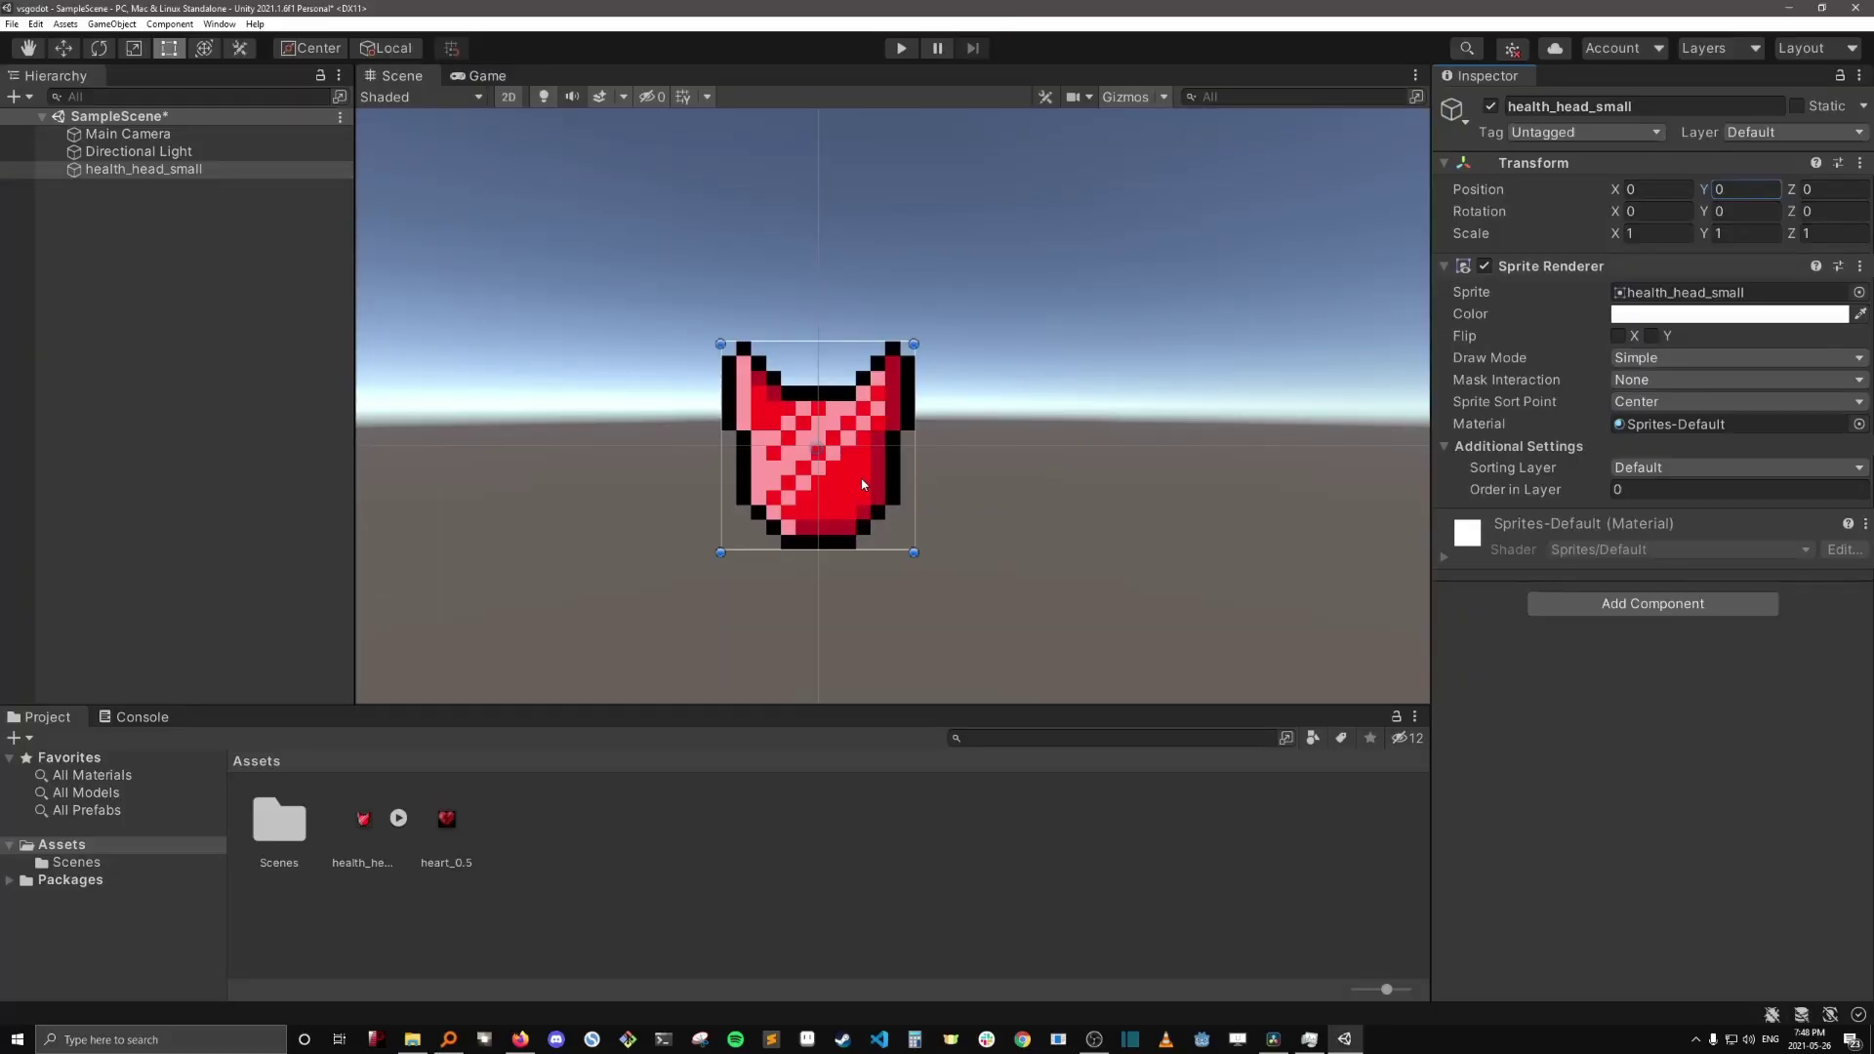
- Drag the health_head_small sprite up-right, then nudge it slightly back left
{"action": "mouse_move", "coordinate": [868, 486]}
{"action": "left_mouse_down"}
{"action": "mouse_move", "coordinate": [926, 484]}
{"action": "mouse_move", "coordinate": [1052, 384]}
{"action": "mouse_move", "coordinate": [1214, 429]}
{"action": "mouse_move", "coordinate": [1118, 437]}
{"action": "mouse_move", "coordinate": [1094, 405]}
{"action": "left_mouse_up"}
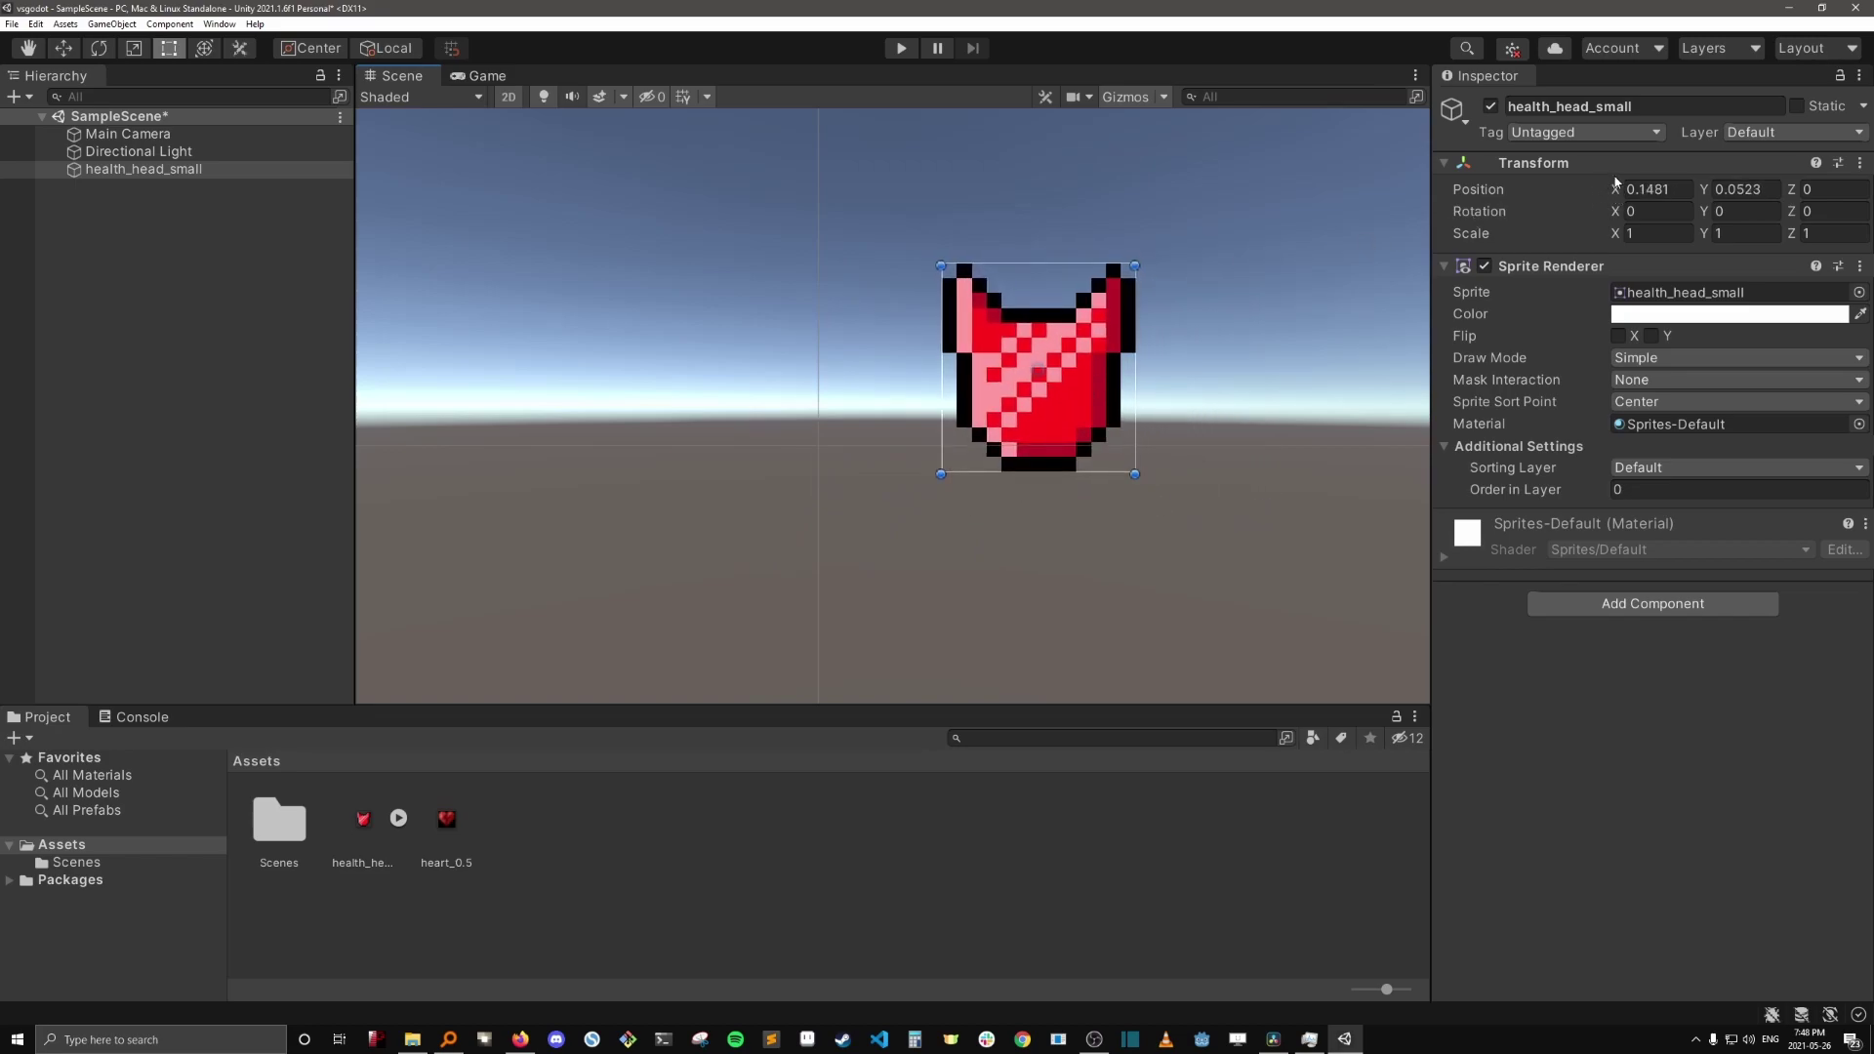
{"action": "mouse_move", "coordinate": [1111, 387]}
{"action": "left_mouse_down"}
{"action": "mouse_move", "coordinate": [1117, 366]}
{"action": "mouse_move", "coordinate": [1179, 419]}
{"action": "mouse_move", "coordinate": [1027, 367]}
{"action": "mouse_move", "coordinate": [872, 437]}
{"action": "mouse_move", "coordinate": [959, 436]}
{"action": "mouse_move", "coordinate": [1139, 514]}
{"action": "mouse_move", "coordinate": [992, 503]}
{"action": "left_mouse_up"}
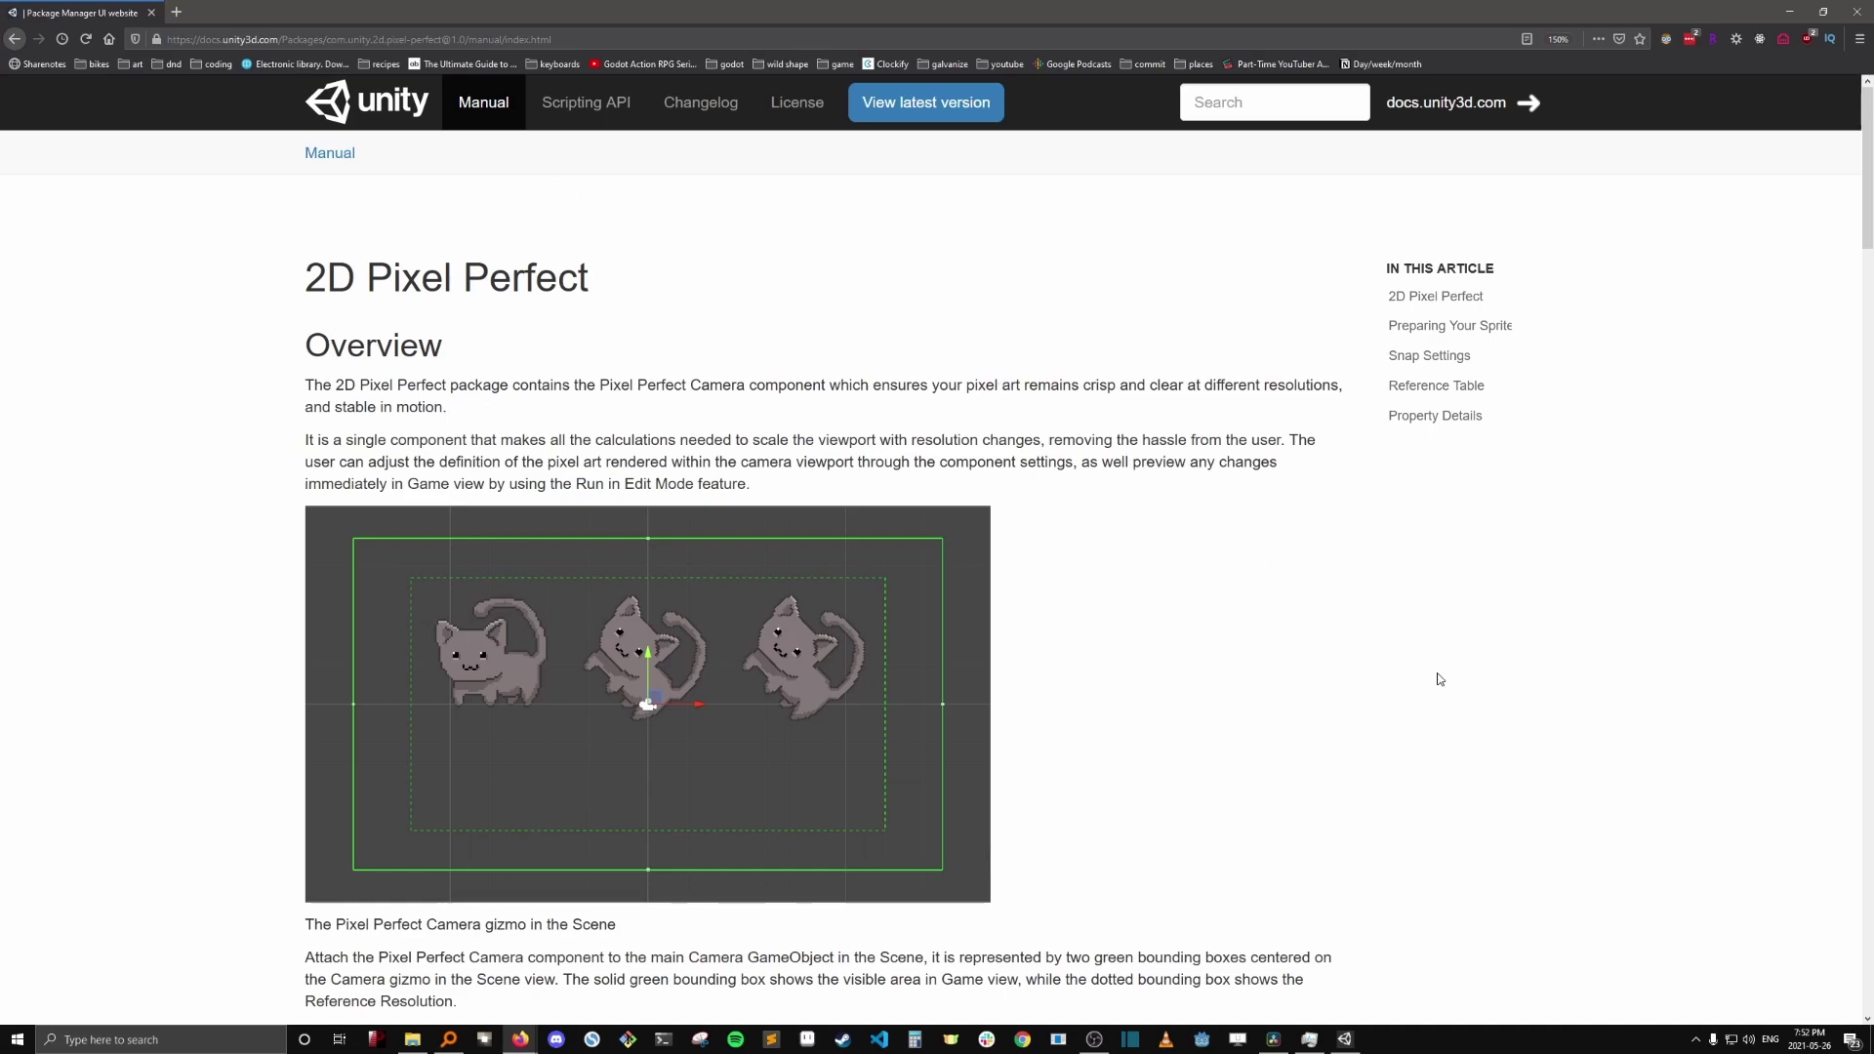
{"action": "scroll", "coordinate": [1402, 629], "scroll_direction": "down", "scroll_amount": 5}
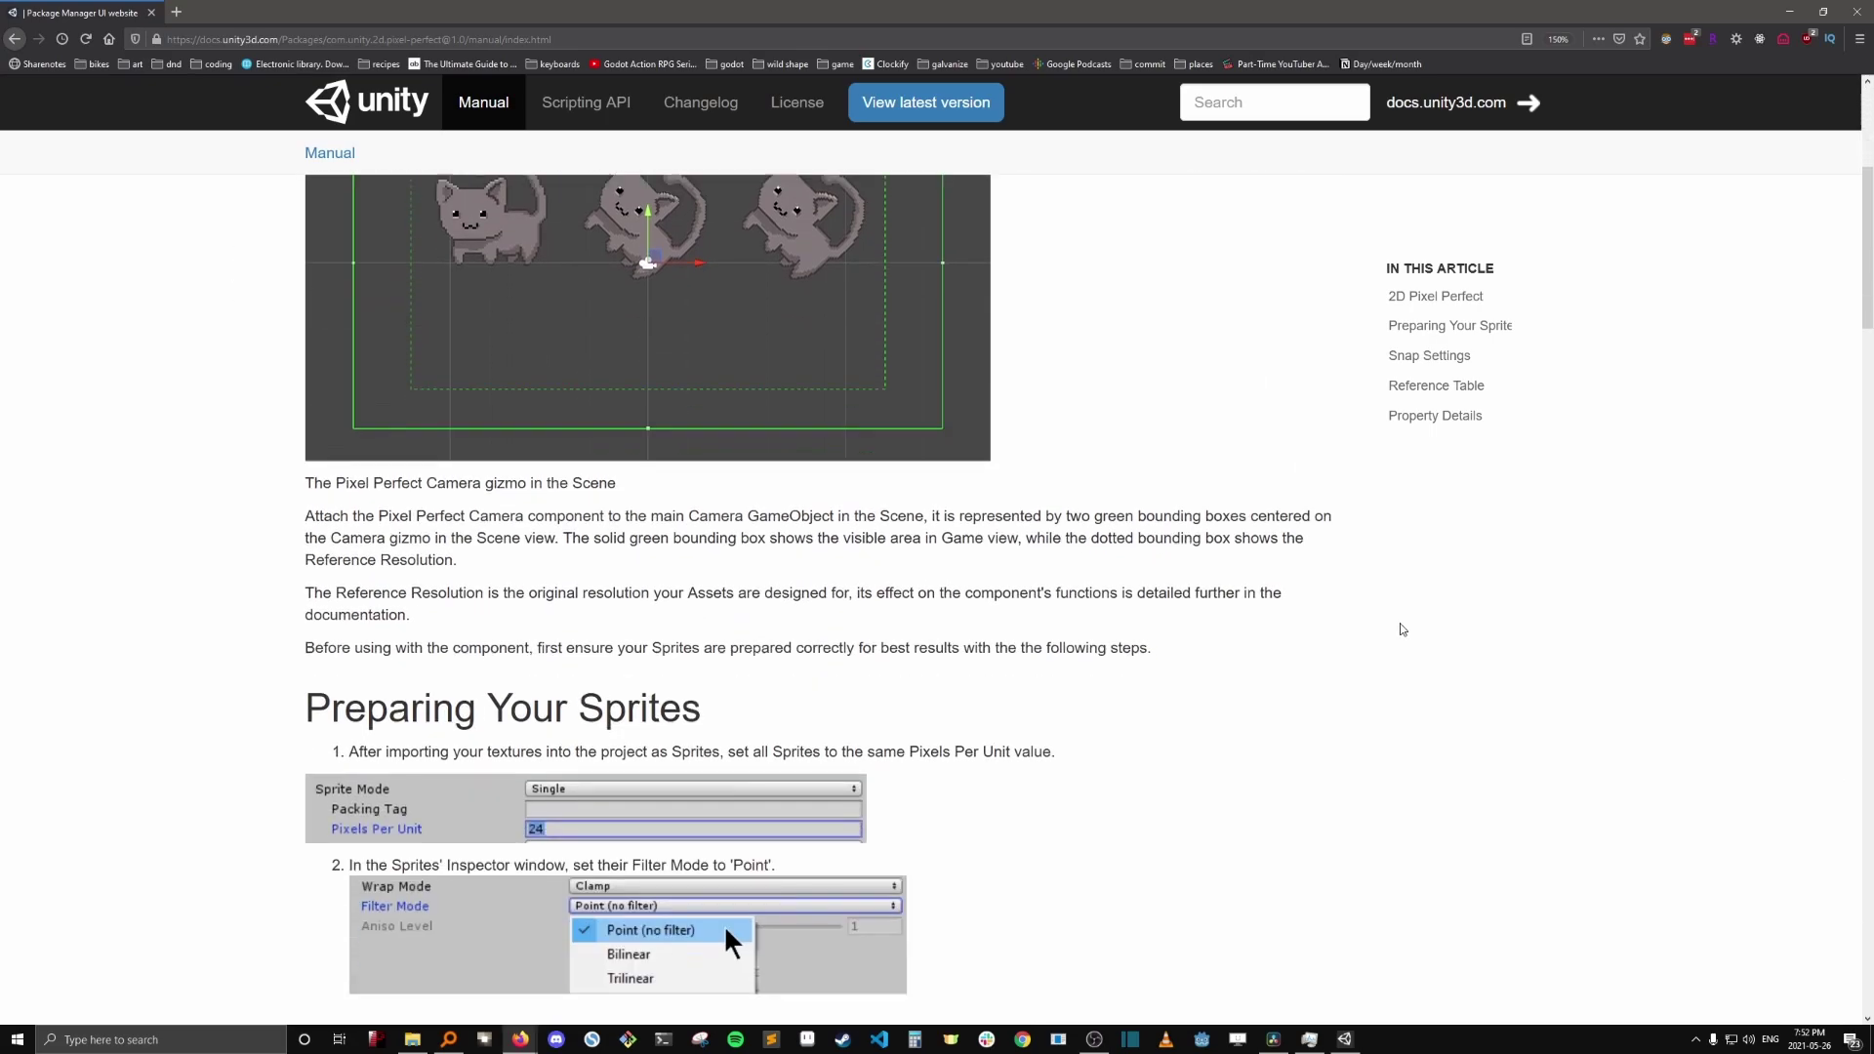
{"action": "scroll", "coordinate": [1402, 630], "scroll_direction": "down", "scroll_amount": 5}
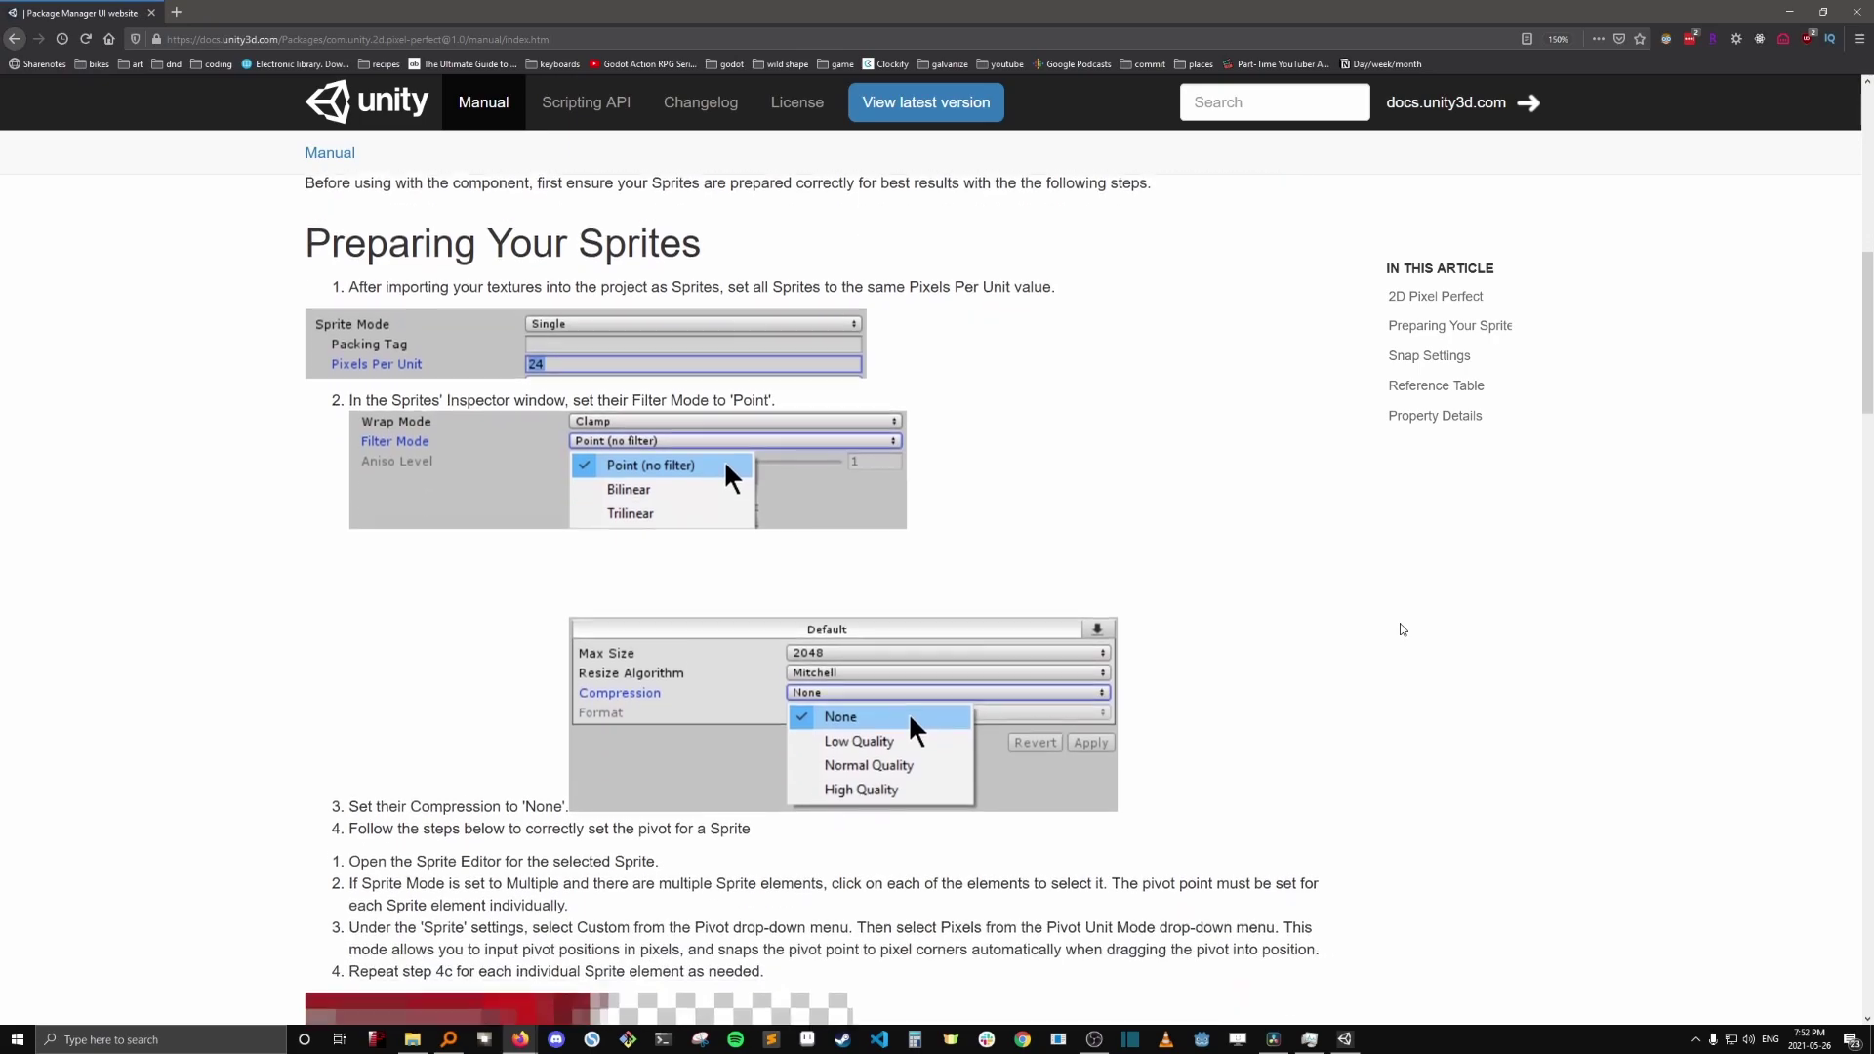
{"action": "scroll", "coordinate": [1401, 630], "scroll_direction": "down", "scroll_amount": 1}
{"action": "scroll", "coordinate": [1402, 629], "scroll_direction": "down", "scroll_amount": 2}
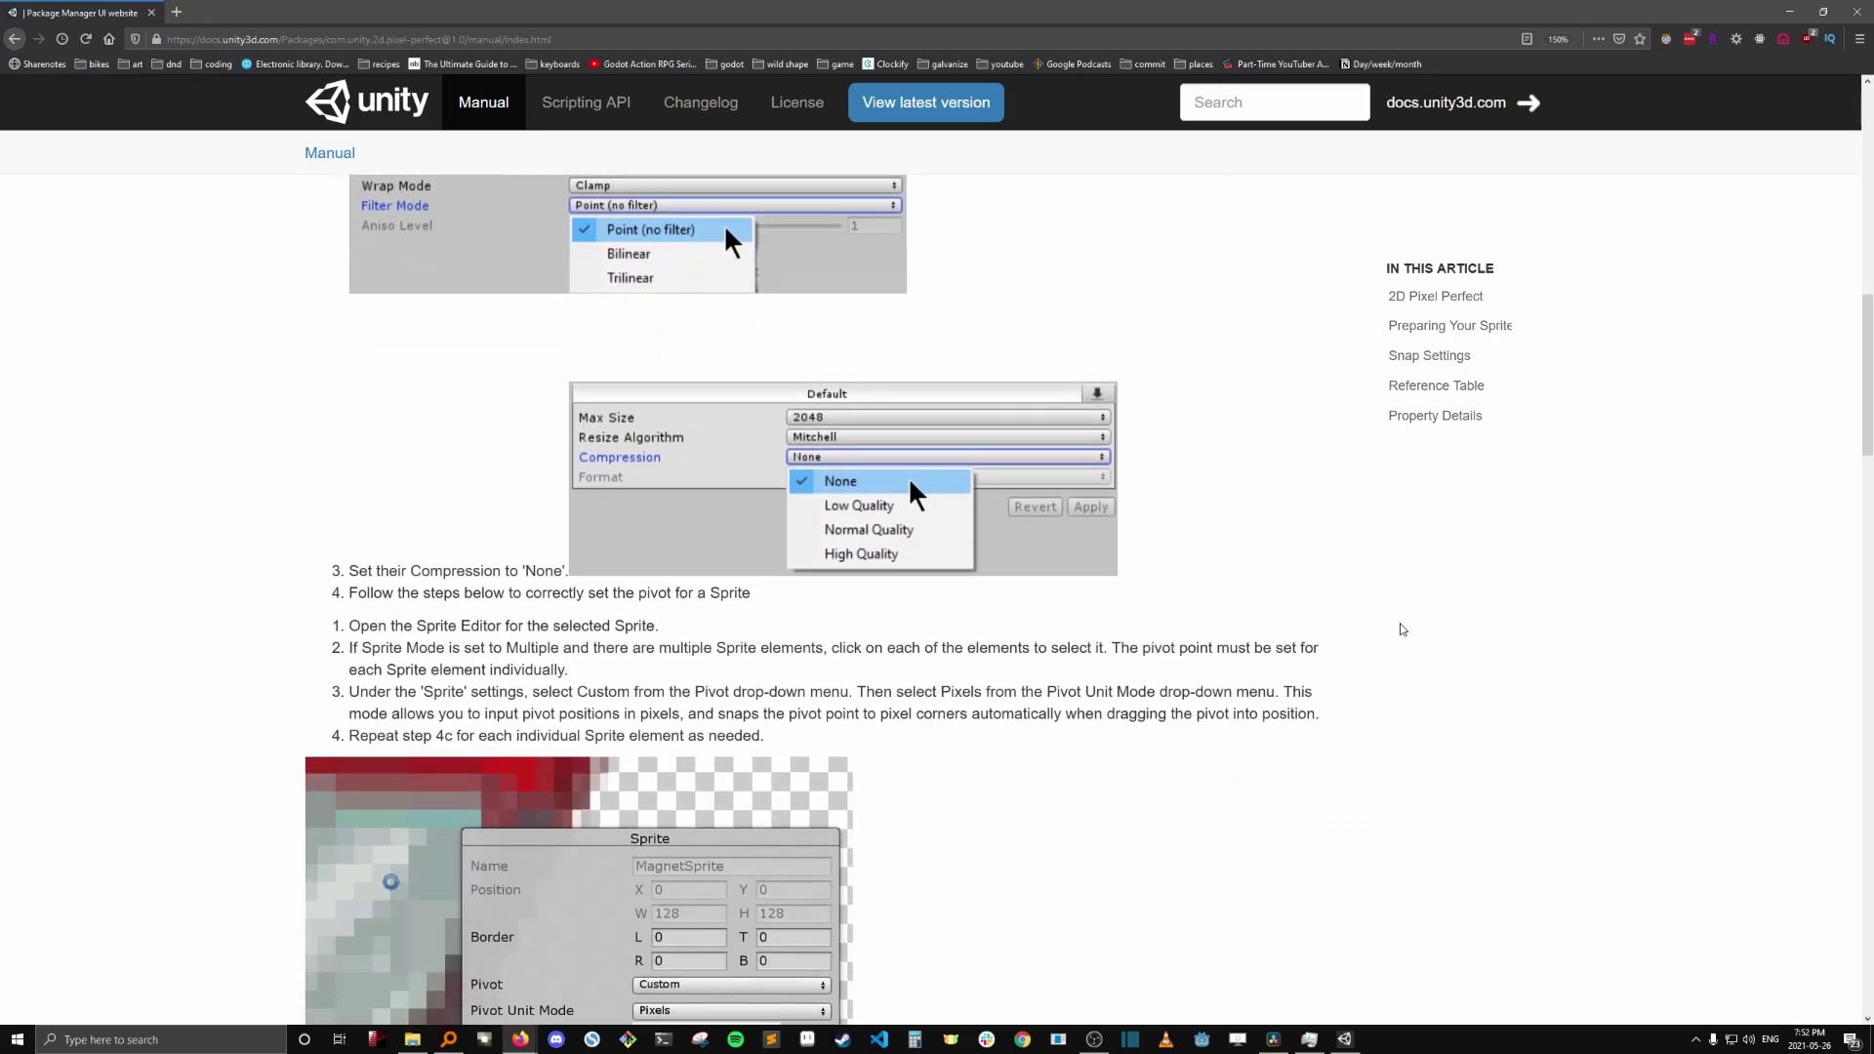
{"action": "scroll", "coordinate": [1402, 629], "scroll_direction": "down", "scroll_amount": 3}
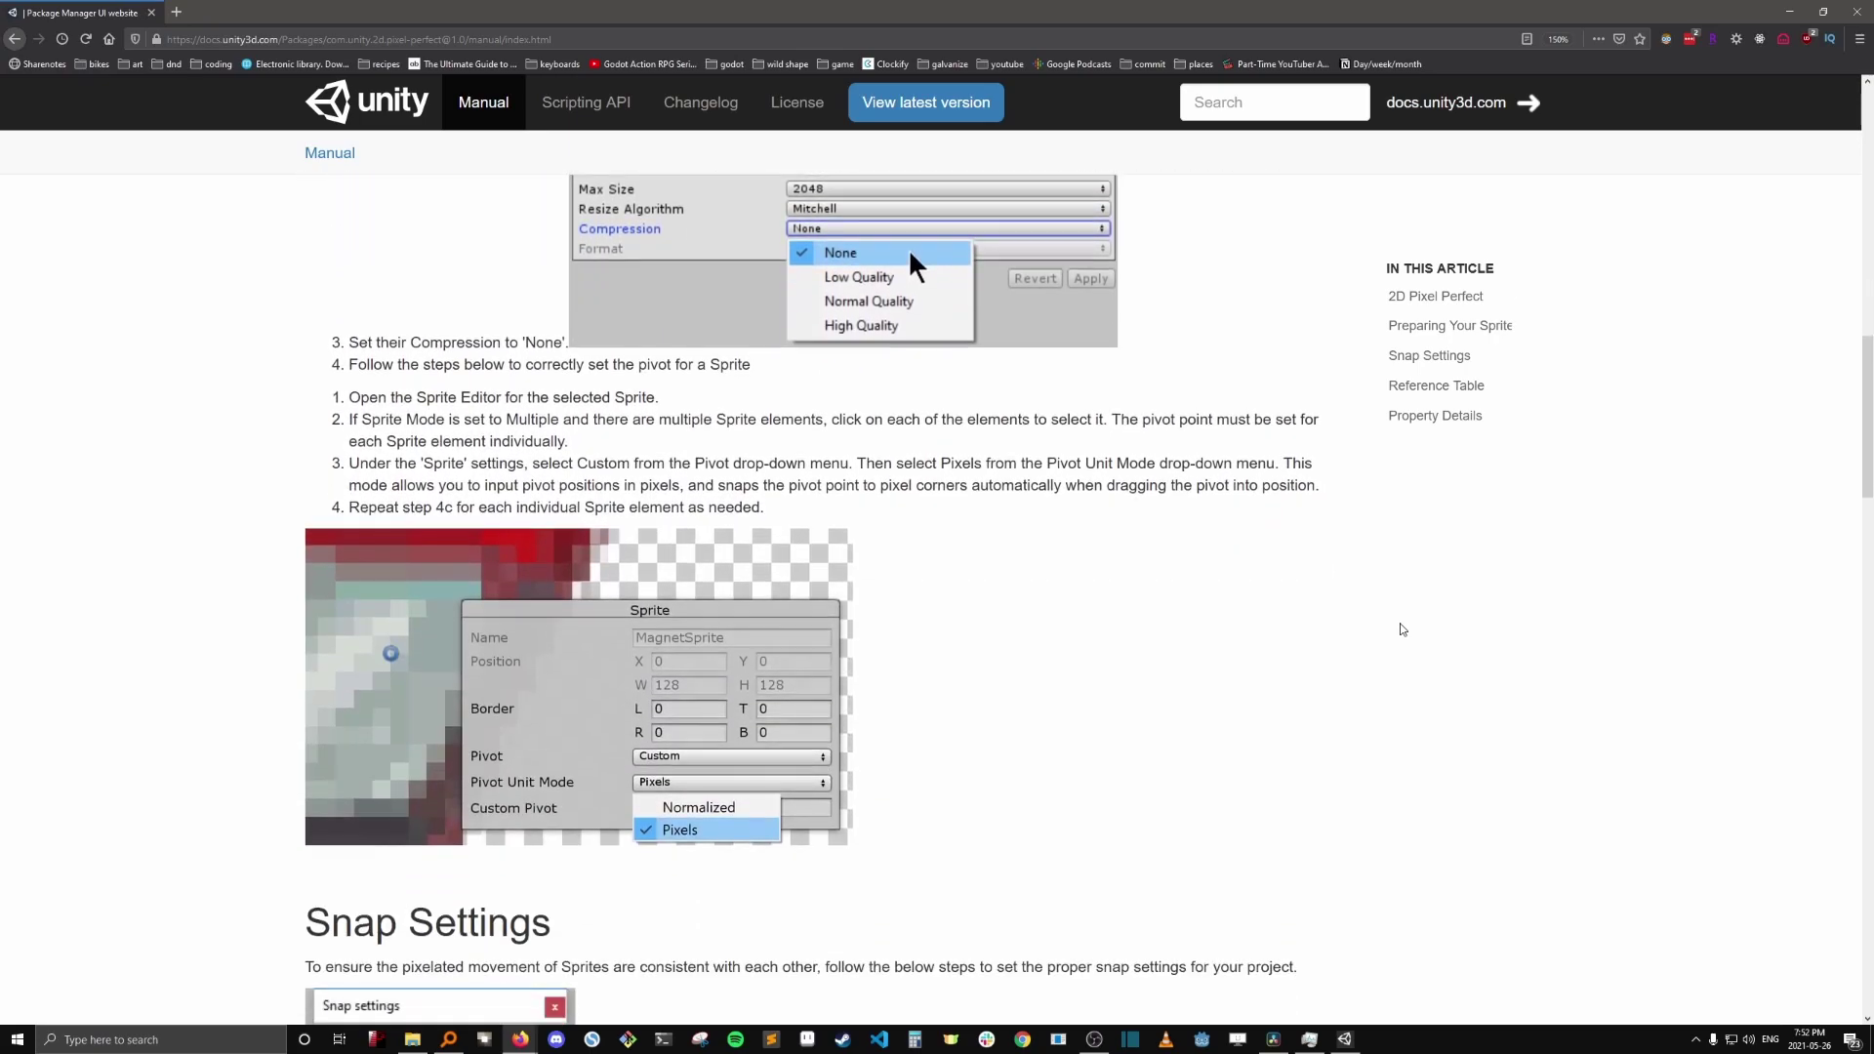
{"action": "scroll", "coordinate": [1402, 630], "scroll_direction": "down", "scroll_amount": 5}
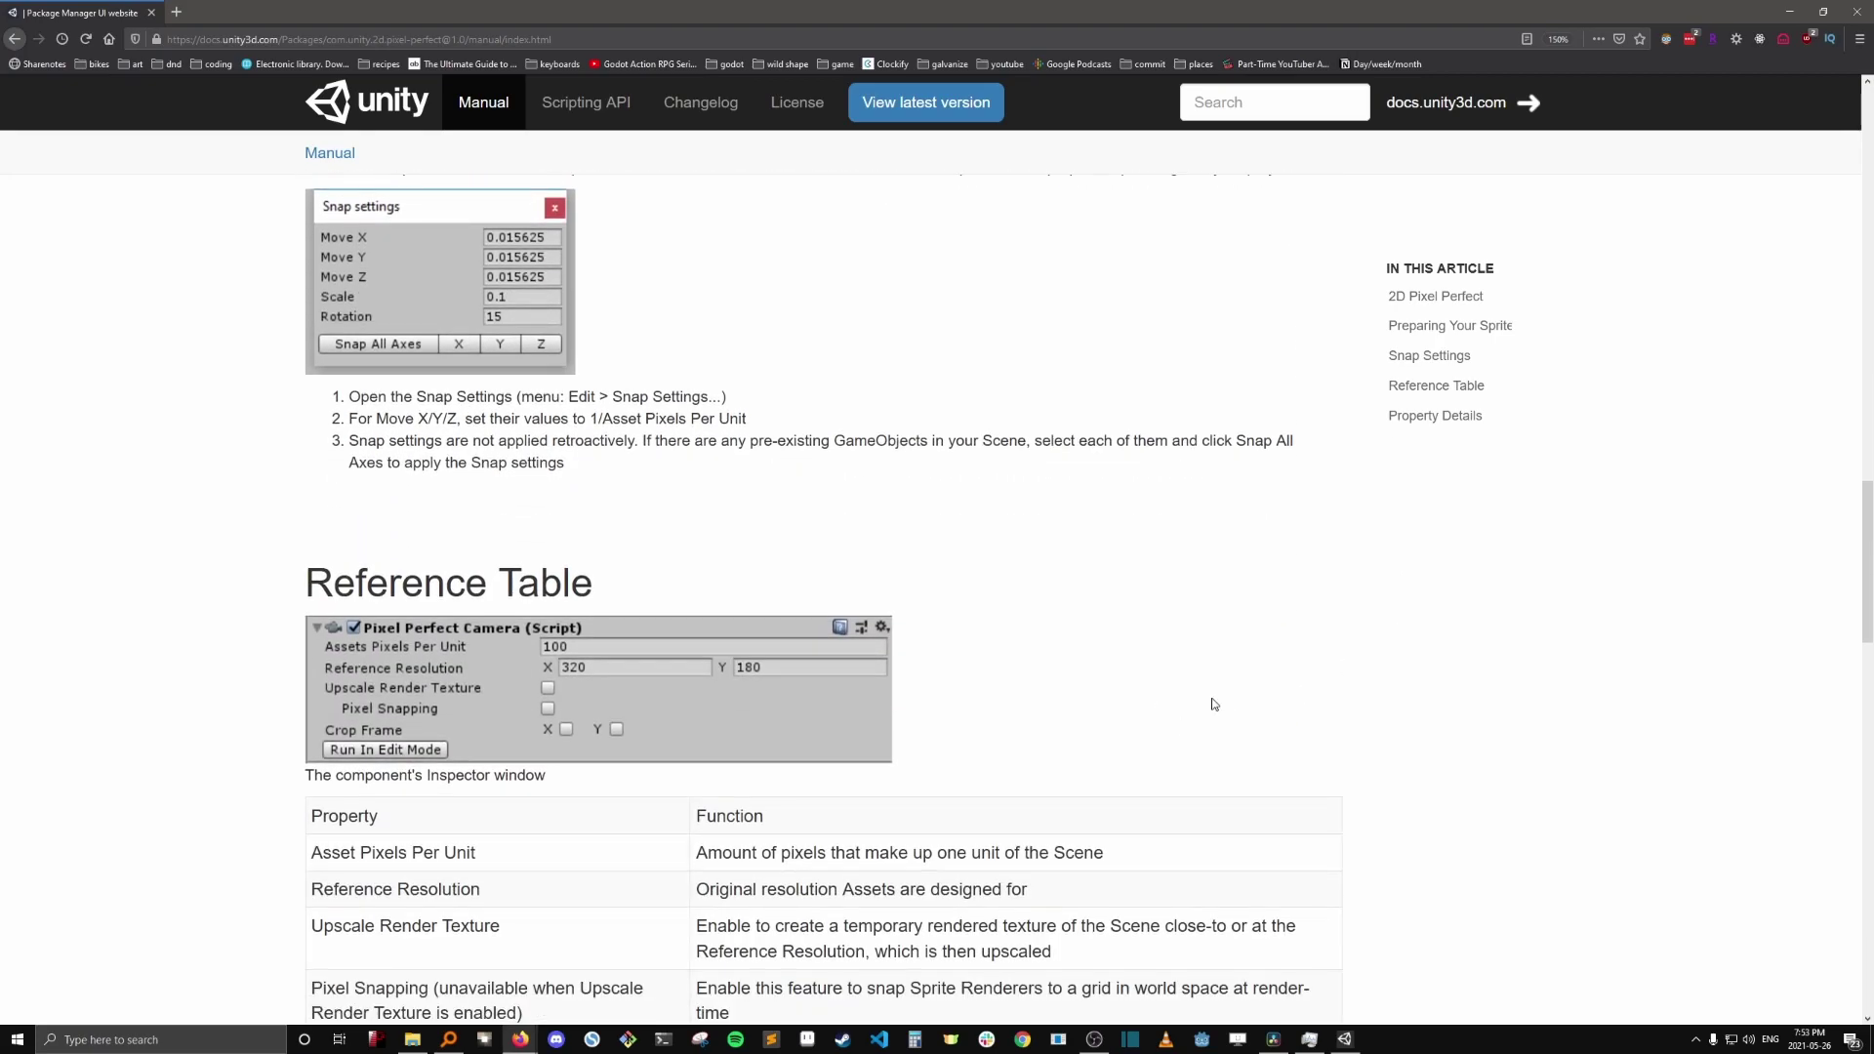
{"action": "scroll", "coordinate": [1546, 696], "scroll_direction": "down", "scroll_amount": 9}
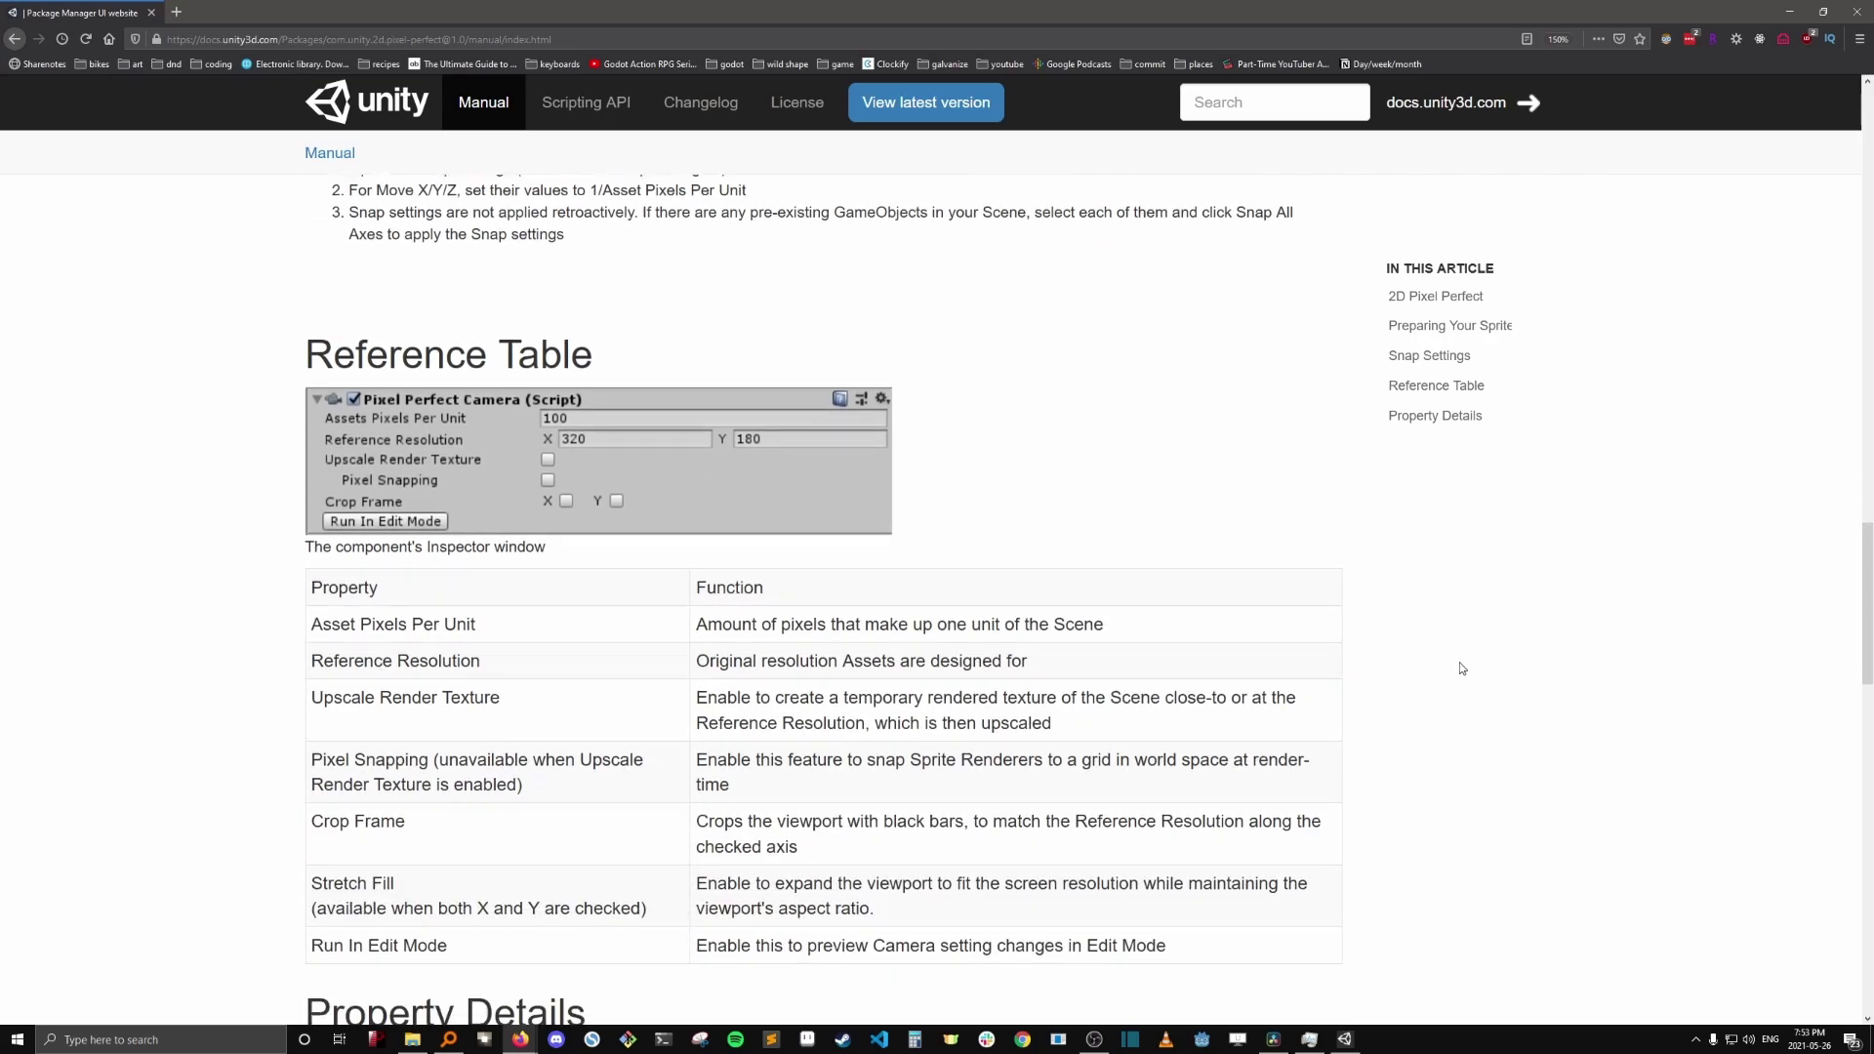
{"action": "scroll", "coordinate": [1476, 639], "scroll_direction": "down", "scroll_amount": 9}
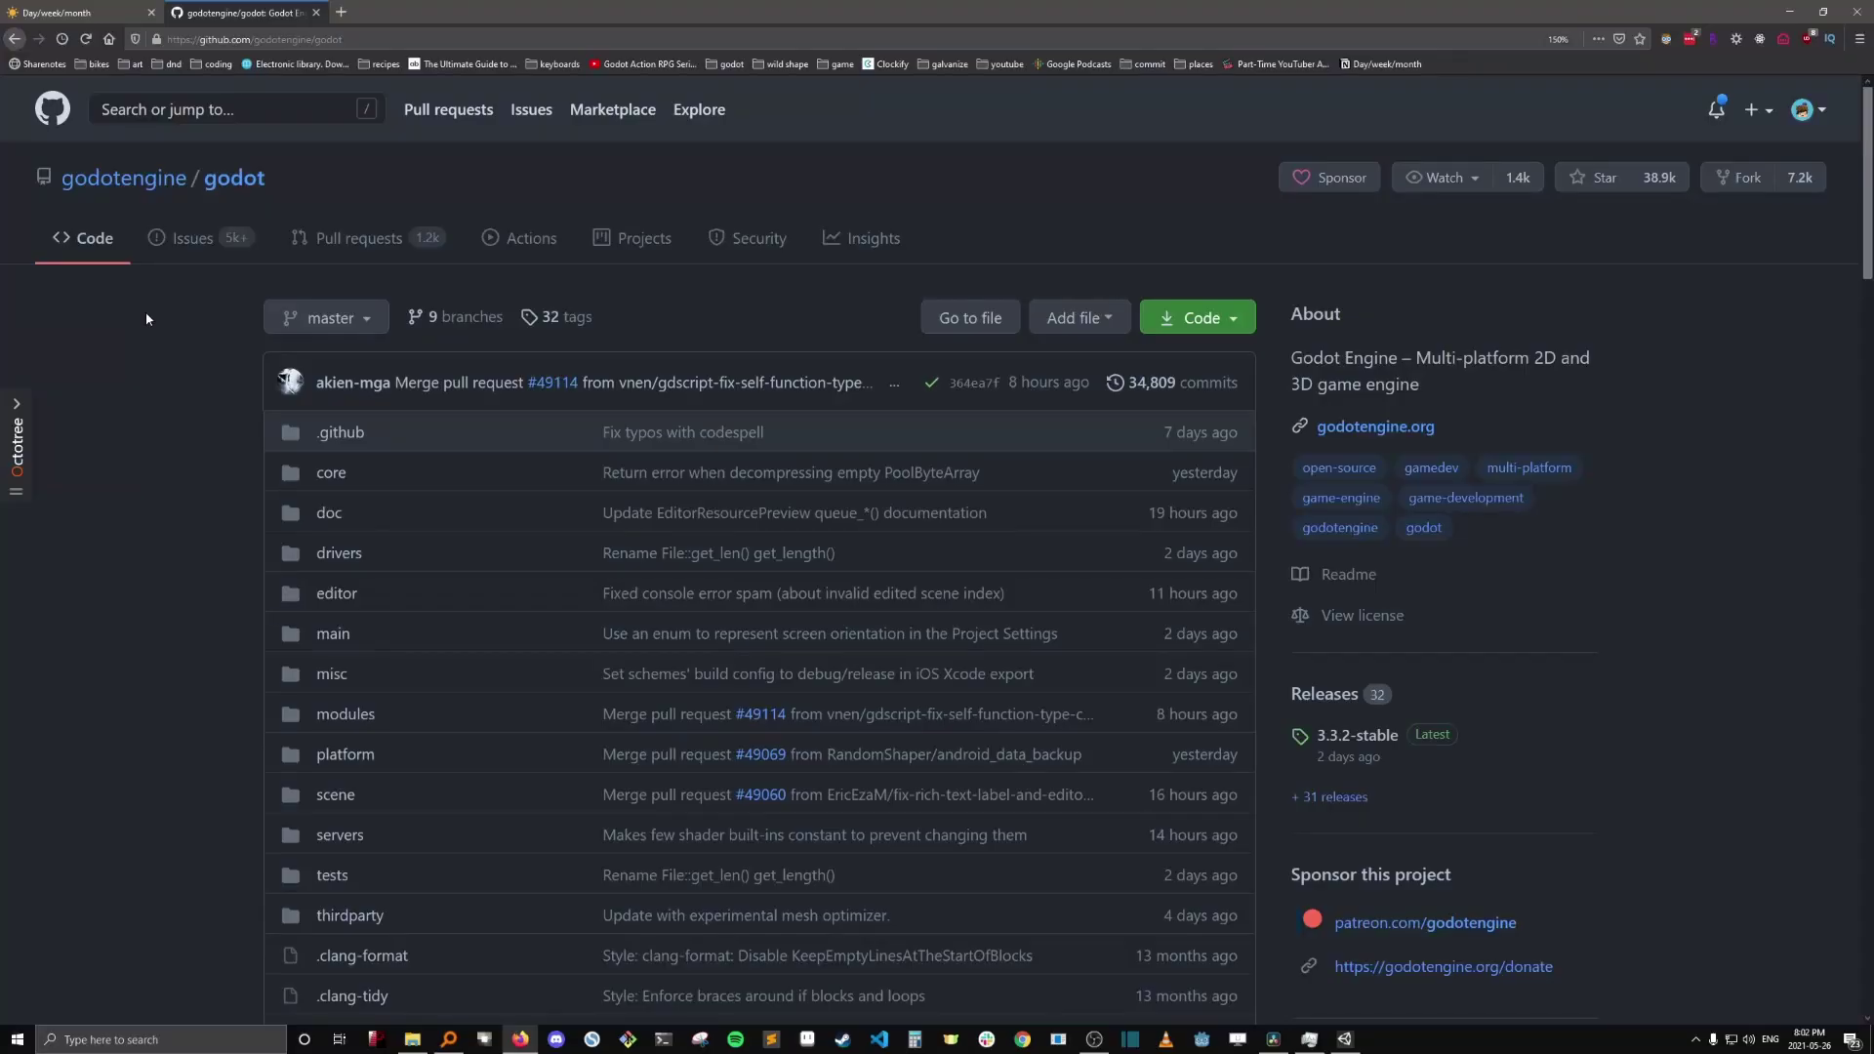
- Browse the godot repo's Issues list, then search YouTube for 'godot bullet hell attack tutorial'
{"action": "left_click", "coordinate": [185, 244]}
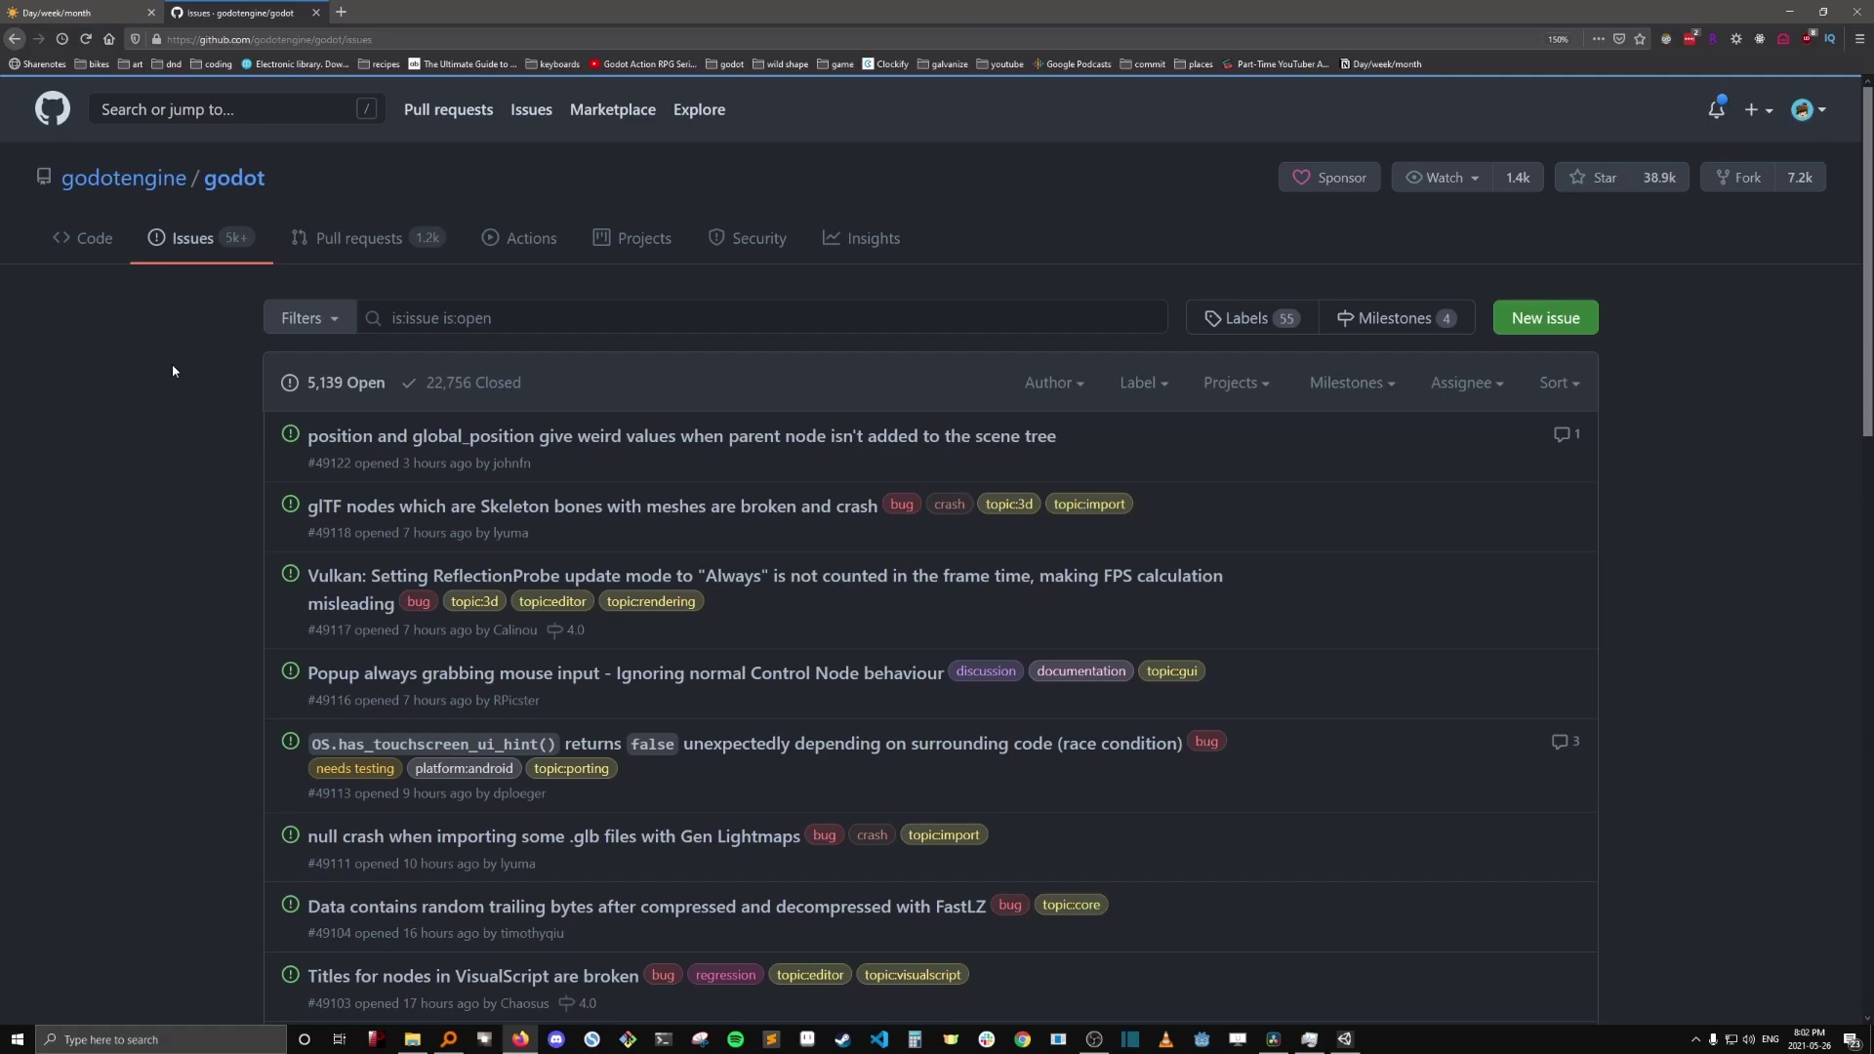
{"action": "scroll", "coordinate": [172, 363], "scroll_direction": "down", "scroll_amount": 7}
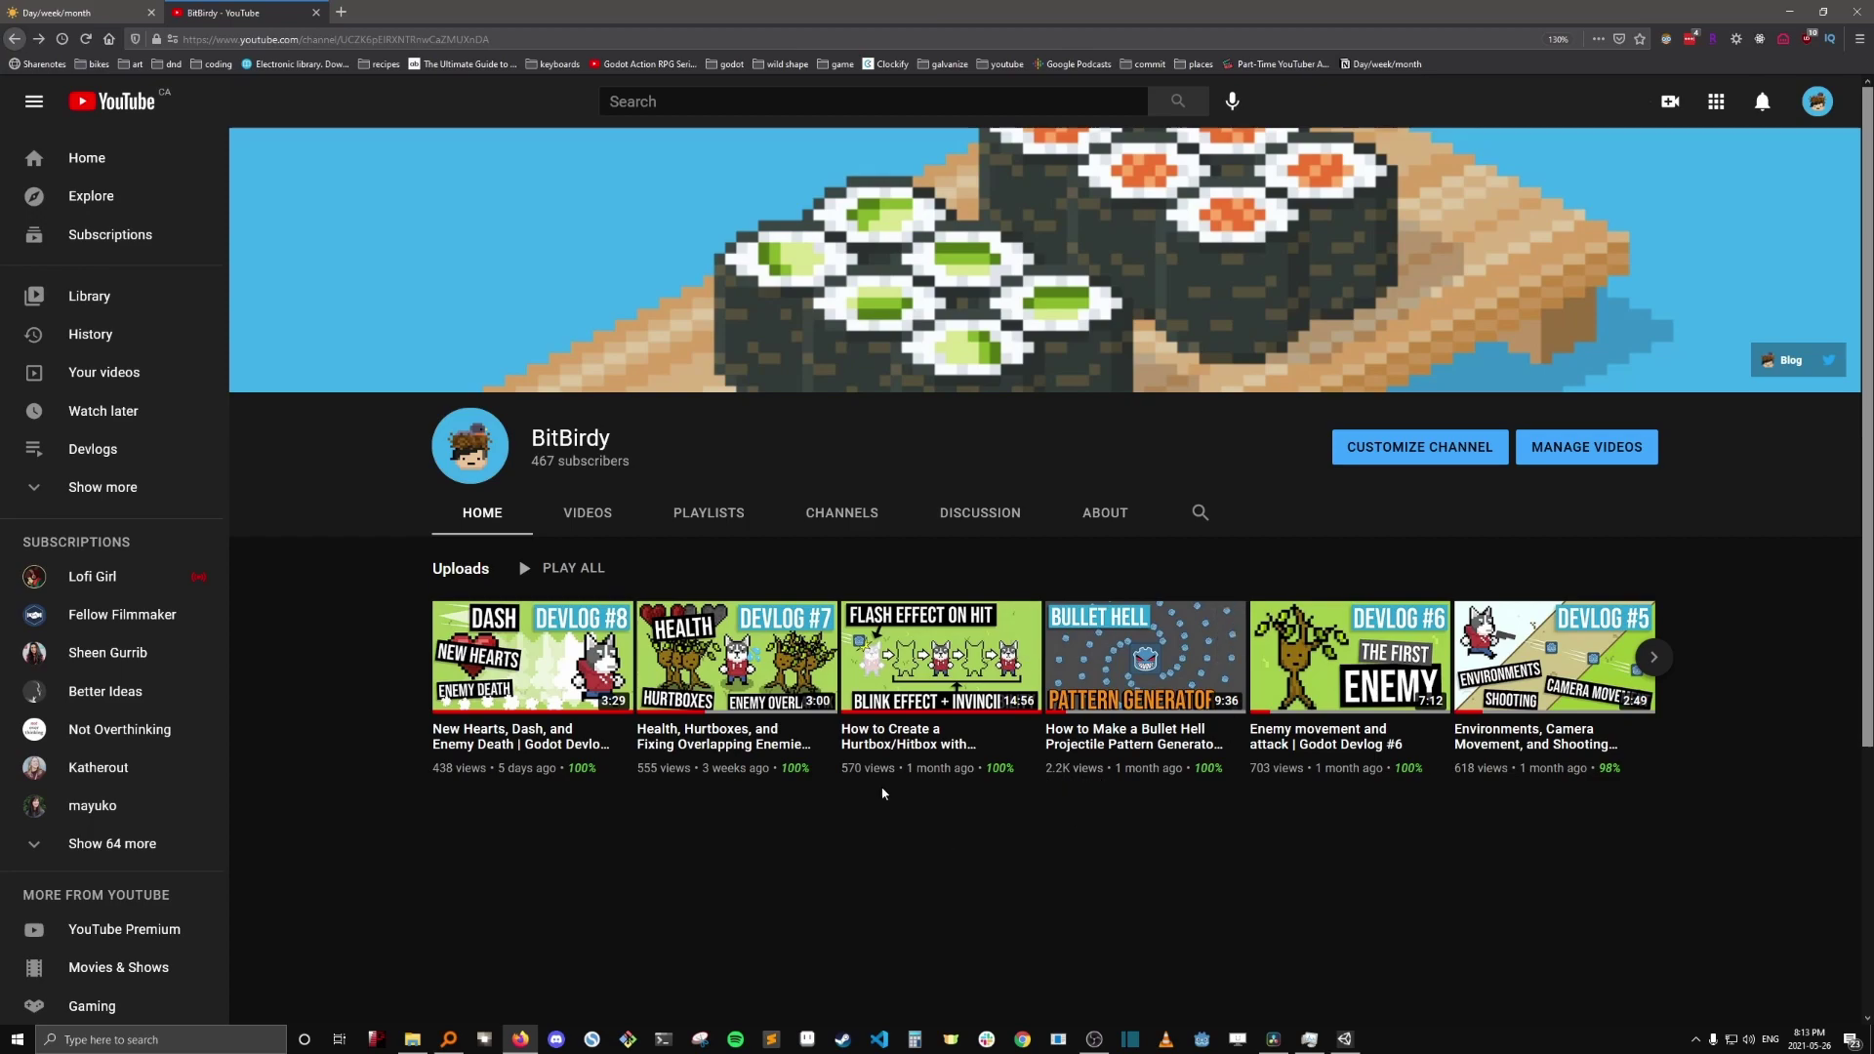
{"action": "left_click", "coordinate": [874, 102]}
{"action": "type", "text": "godot bullet hell attack tutorial"}
{"action": "key", "text": "Return"}
{"action": "scroll", "coordinate": [1677, 469], "scroll_direction": "down", "scroll_amount": 2}
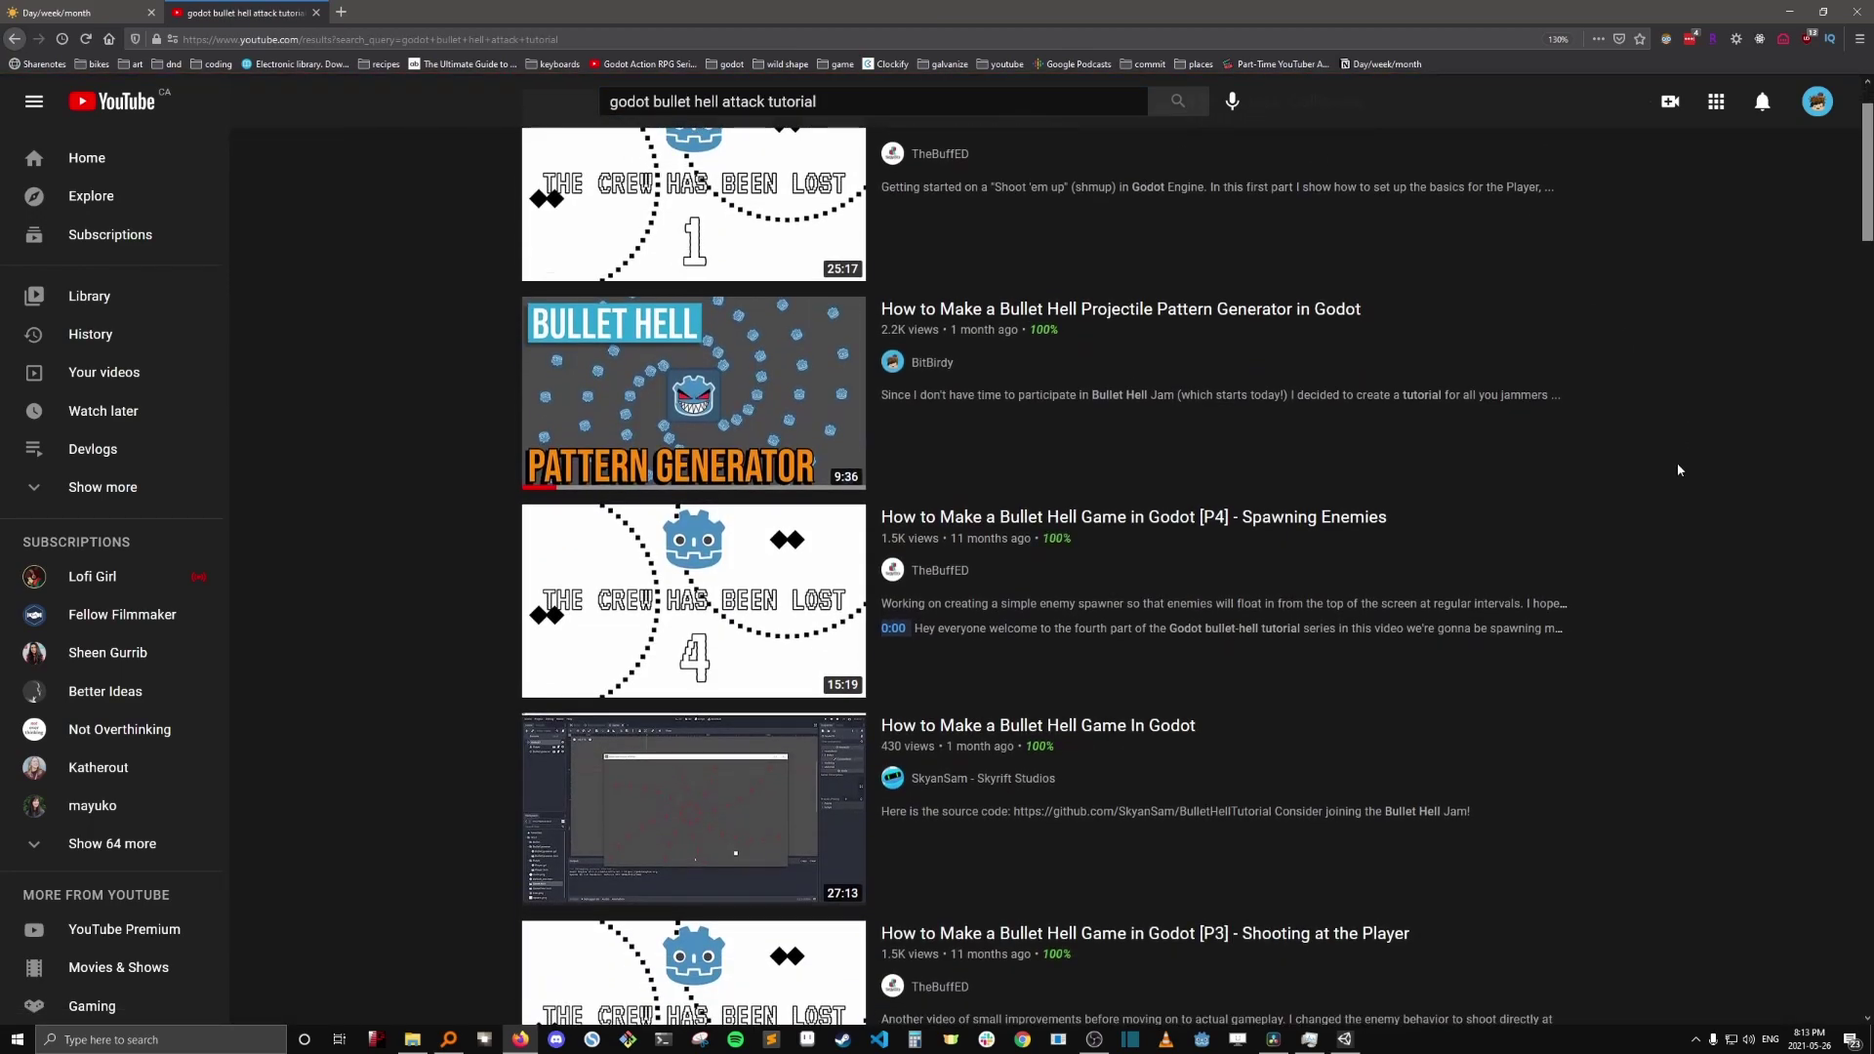
{"action": "scroll", "coordinate": [1678, 469], "scroll_direction": "down", "scroll_amount": 3}
{"action": "scroll", "coordinate": [1677, 470], "scroll_direction": "down", "scroll_amount": 3}
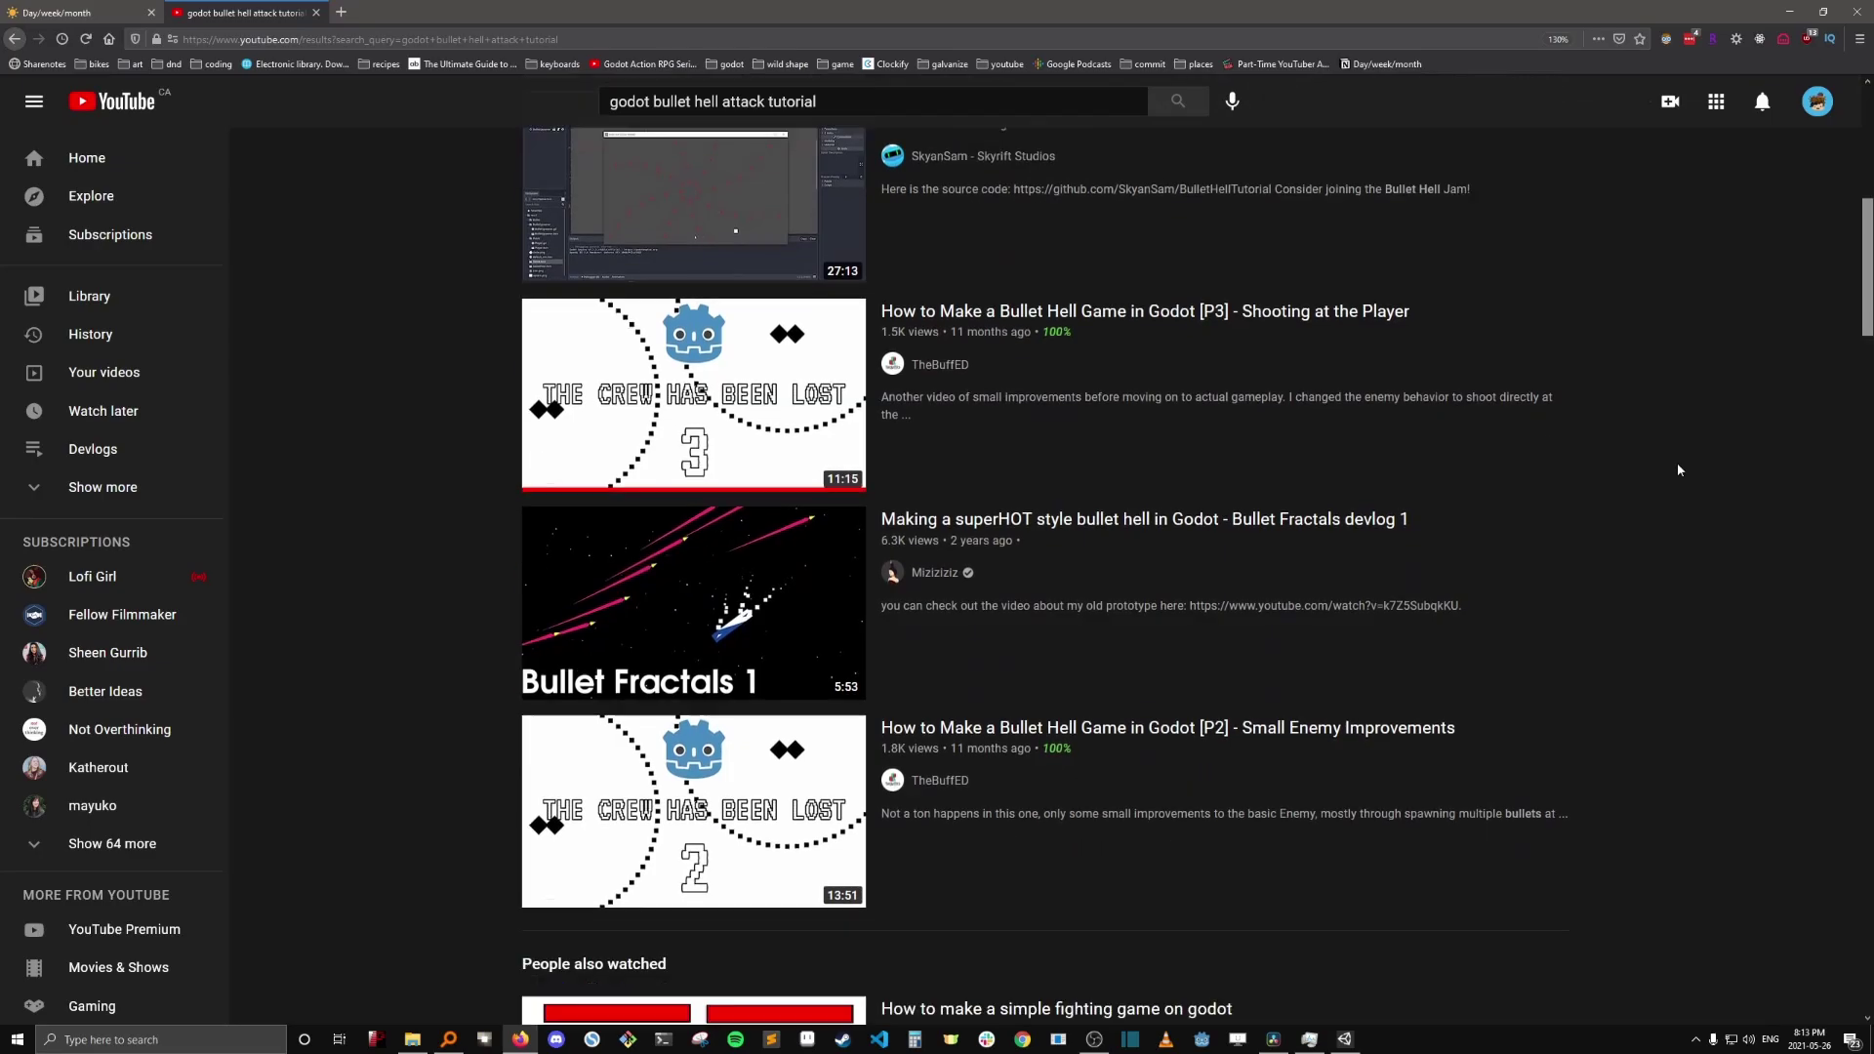
{"action": "scroll", "coordinate": [1678, 466], "scroll_direction": "down", "scroll_amount": 1}
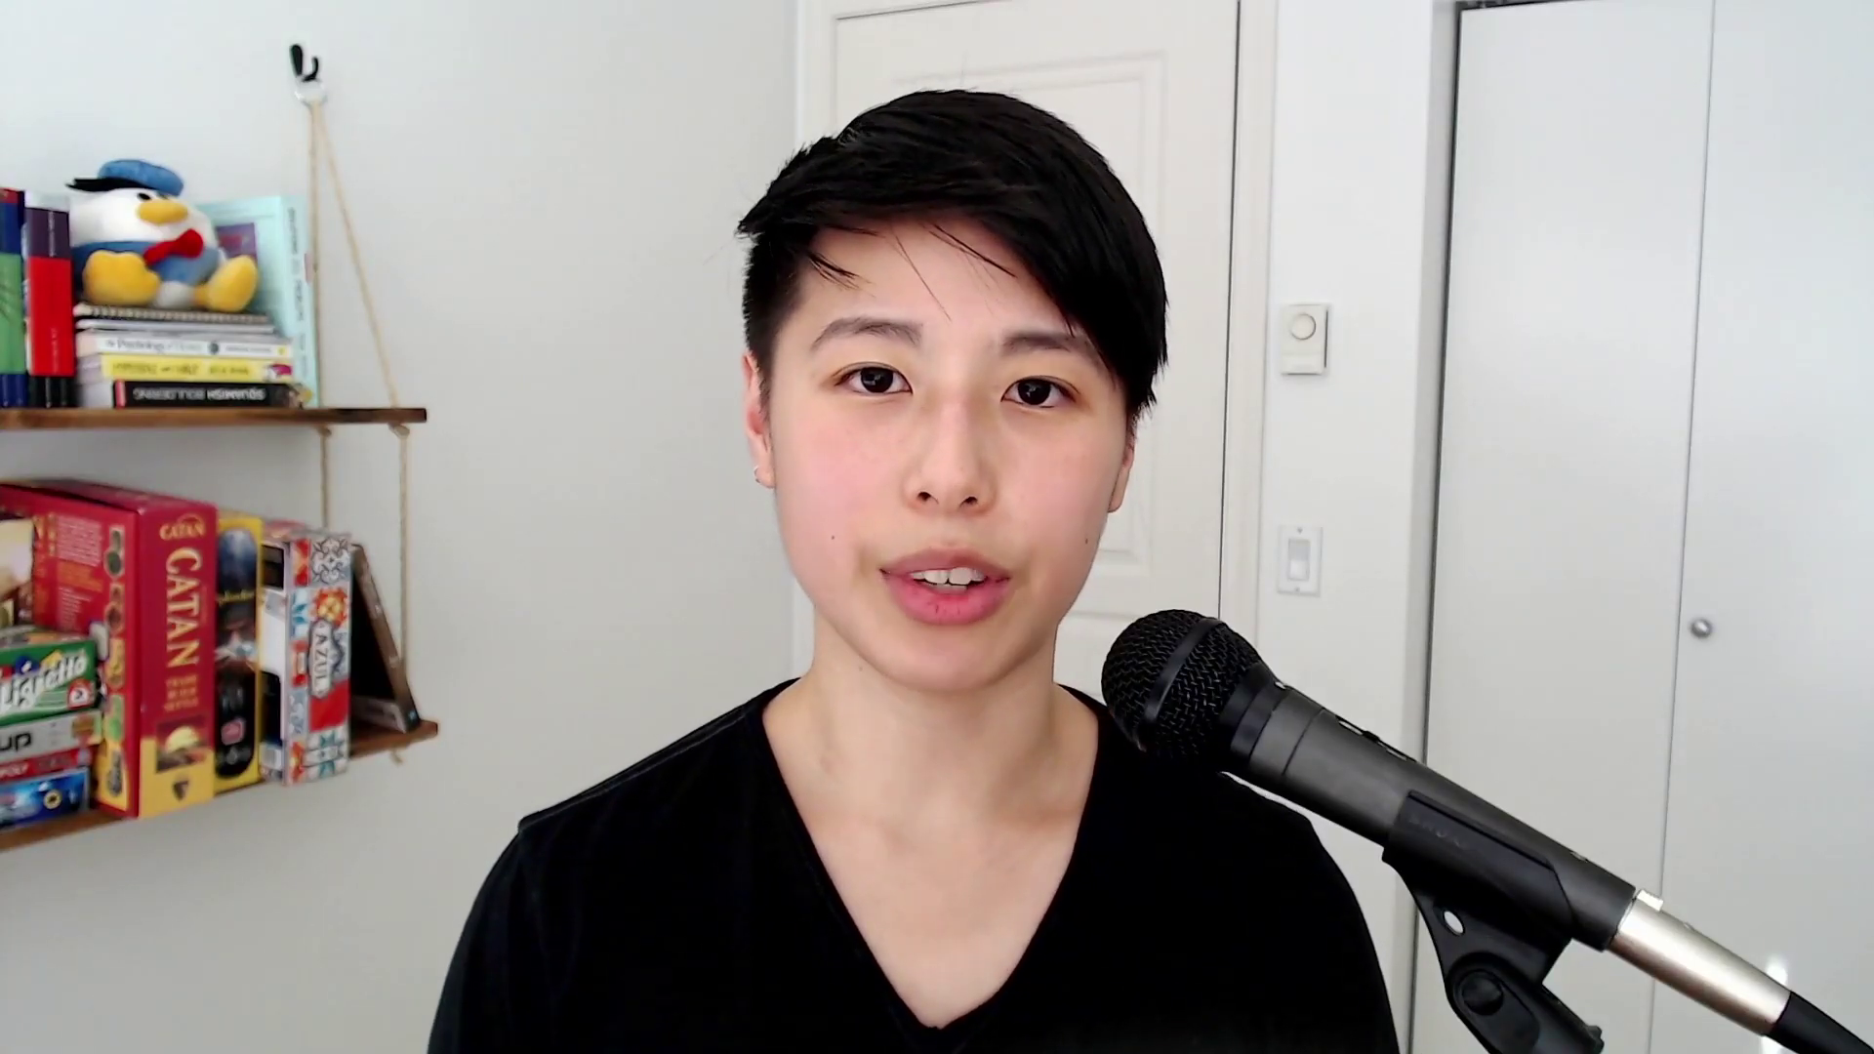